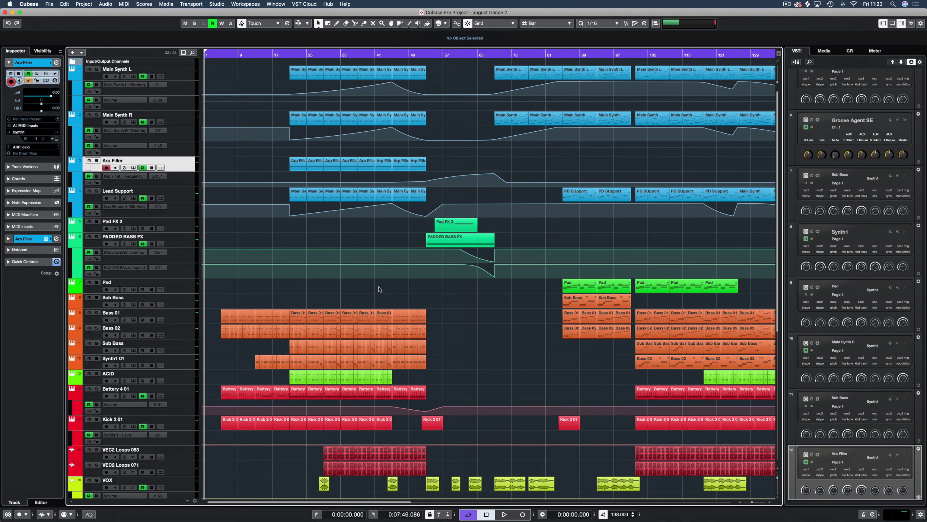
# - Look over the drum loop, VOX and FX tracks further down the arrangement
pyautogui.scroll(-5, 505, 305)
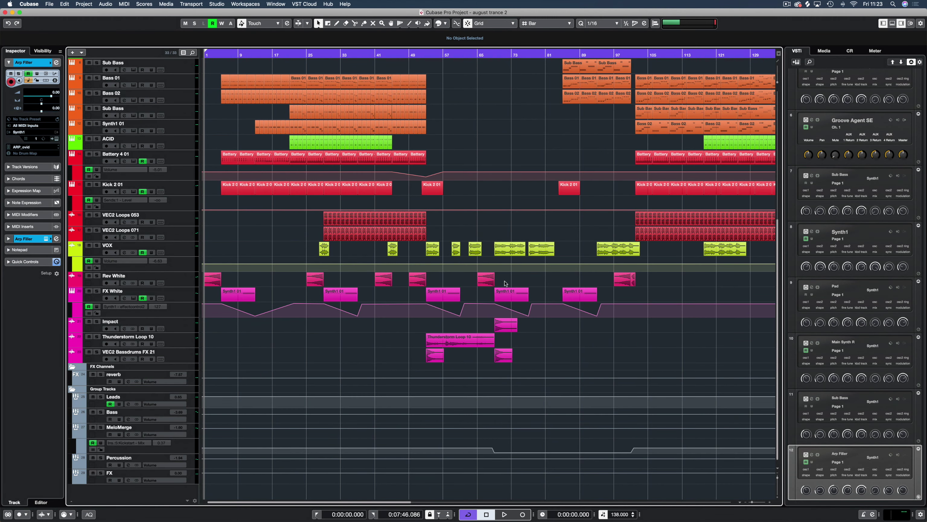
pyautogui.click(331, 224)
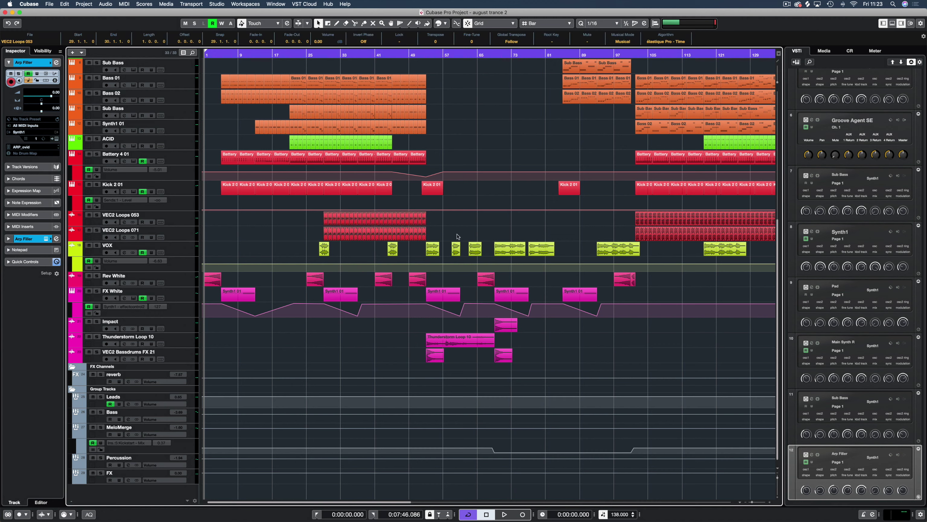
pyautogui.moveTo(284, 222); pyautogui.dragTo(598, 336)
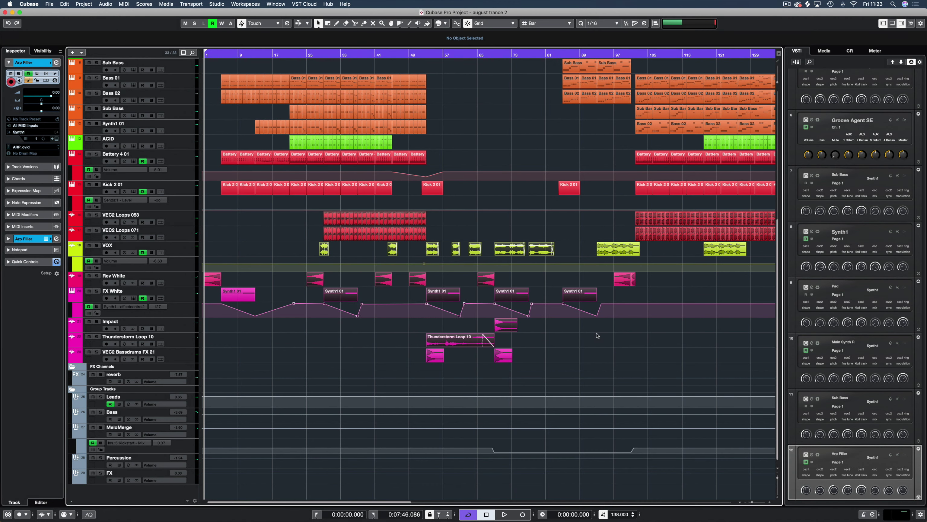
pyautogui.click(598, 335)
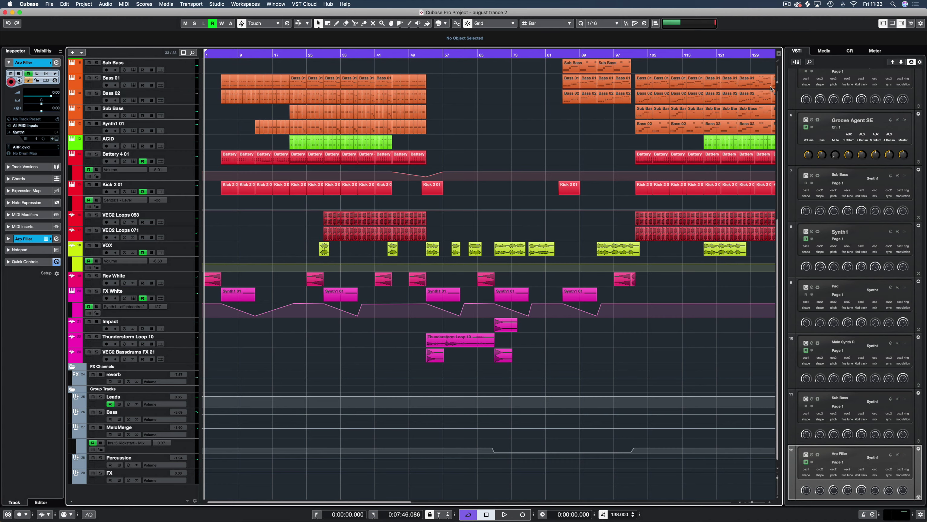
# - Open the MixConsole to review the channel inserts, sends and faders, and clear it from the project view
pyautogui.press('F3')
pyautogui.moveTo(653, 32); pyautogui.dragTo(516, 87)
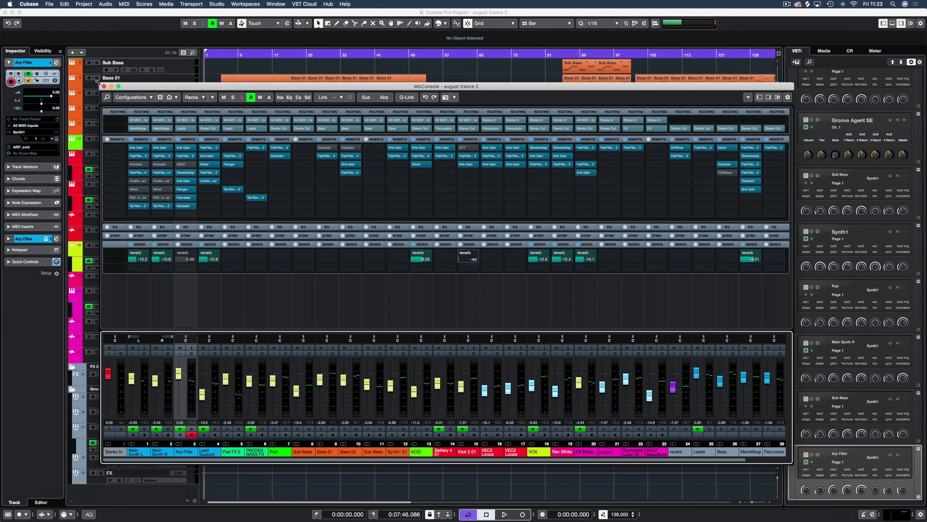
pyautogui.moveTo(131, 87); pyautogui.dragTo(926, 22)
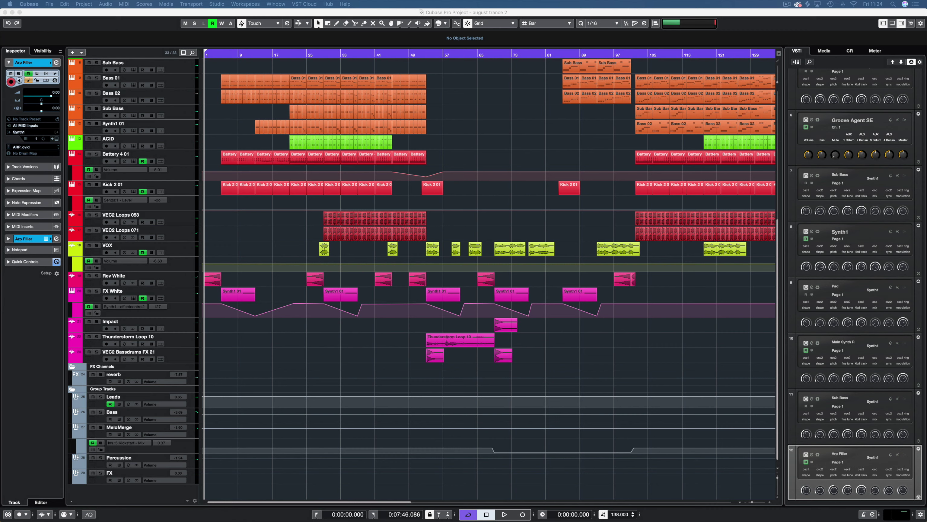
# - Return to the lead synth tracks and play the full arrangement from the beginning
pyautogui.scroll(8, 499, 92)
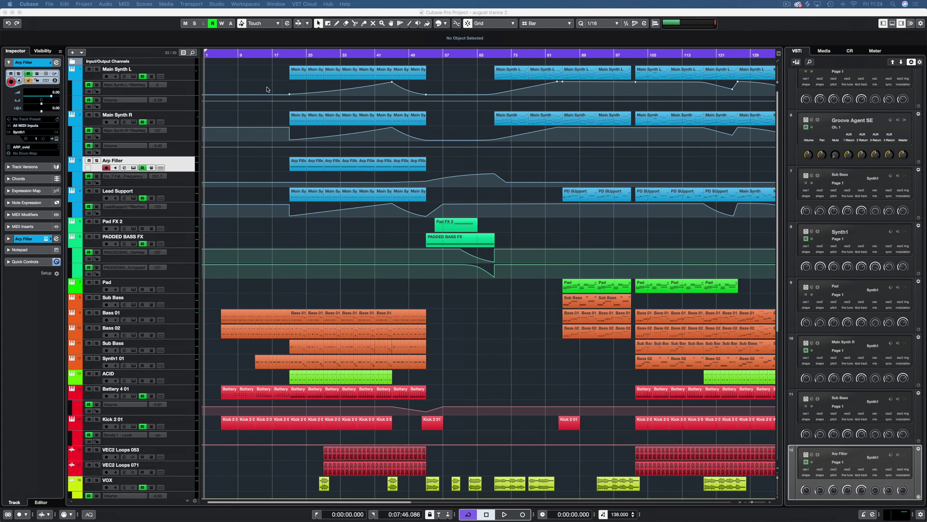
pyautogui.click(233, 54)
pyautogui.press('space')
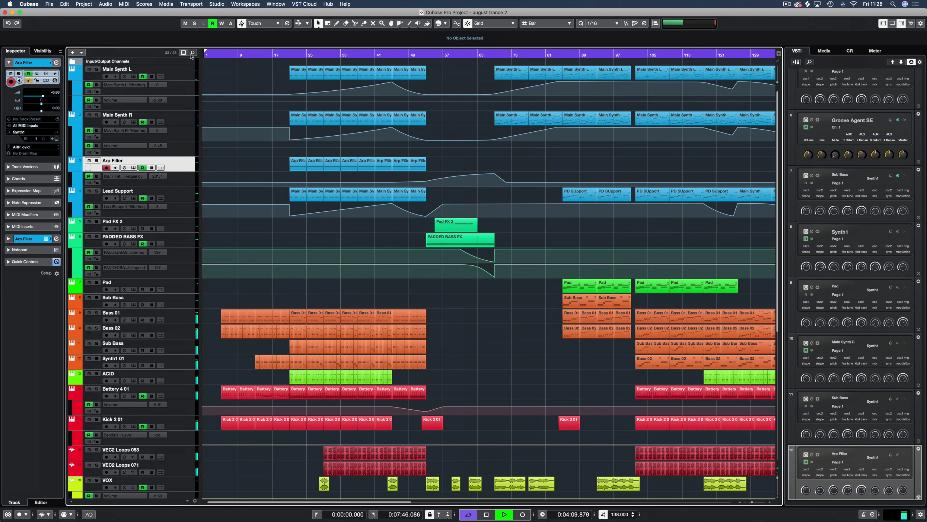
# - Zoom out the timeline and survey the whole arrangement and its closing section during playback
pyautogui.press('g')
pyautogui.press('g')
pyautogui.press('g')
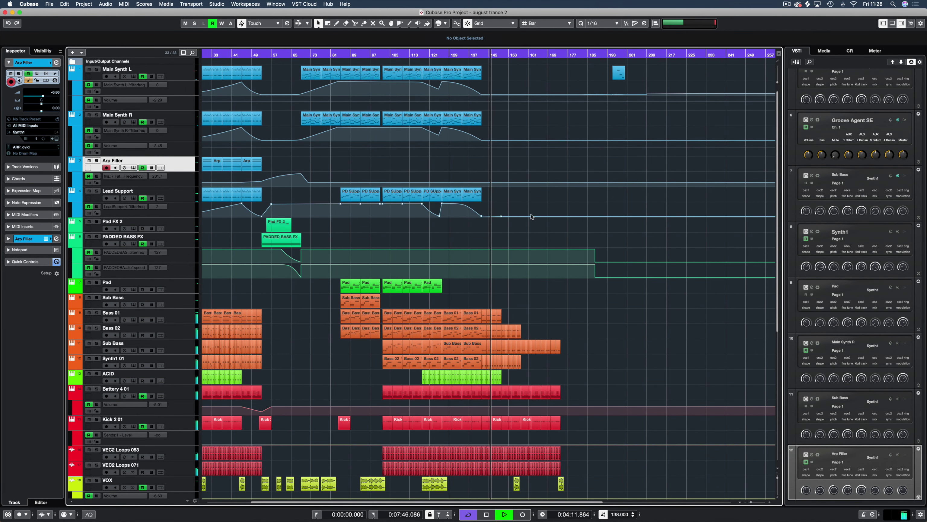
pyautogui.hscroll(-5, 531, 210)
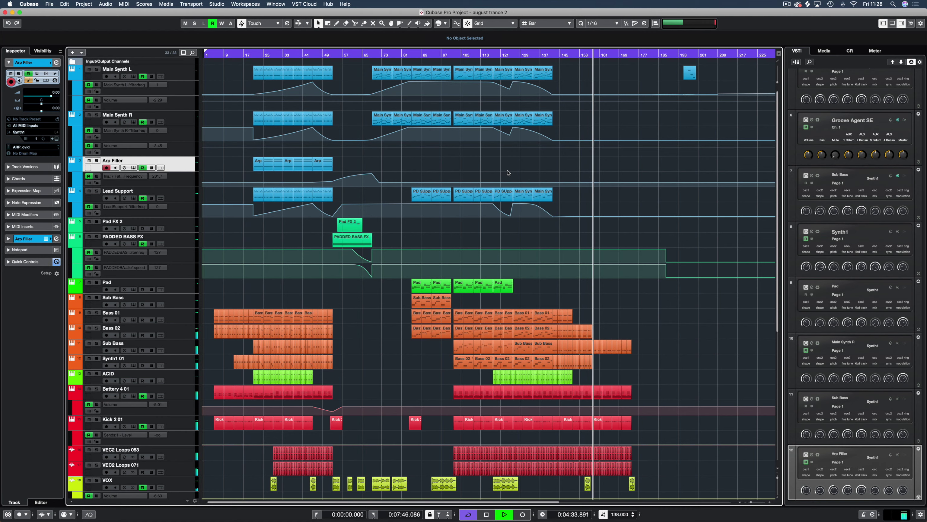
pyautogui.scroll(-3, 636, 238)
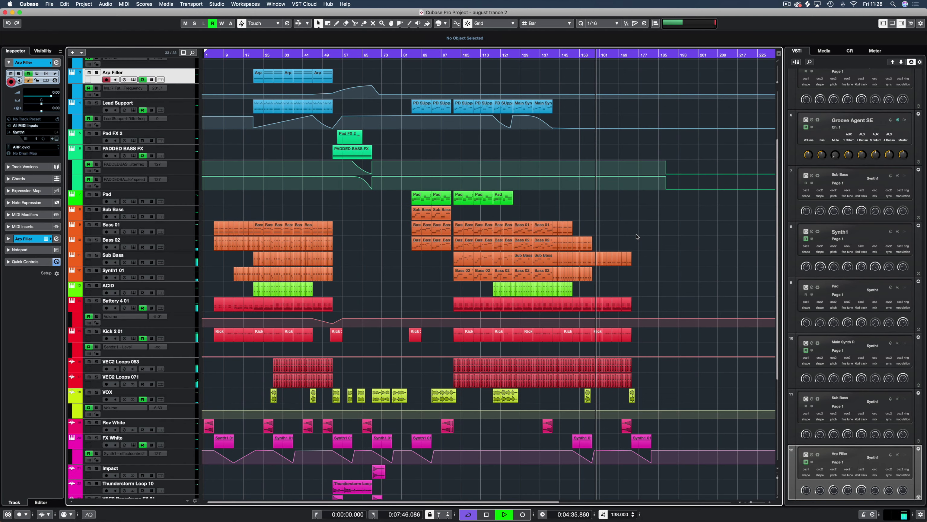
pyautogui.scroll(3, 322, 239)
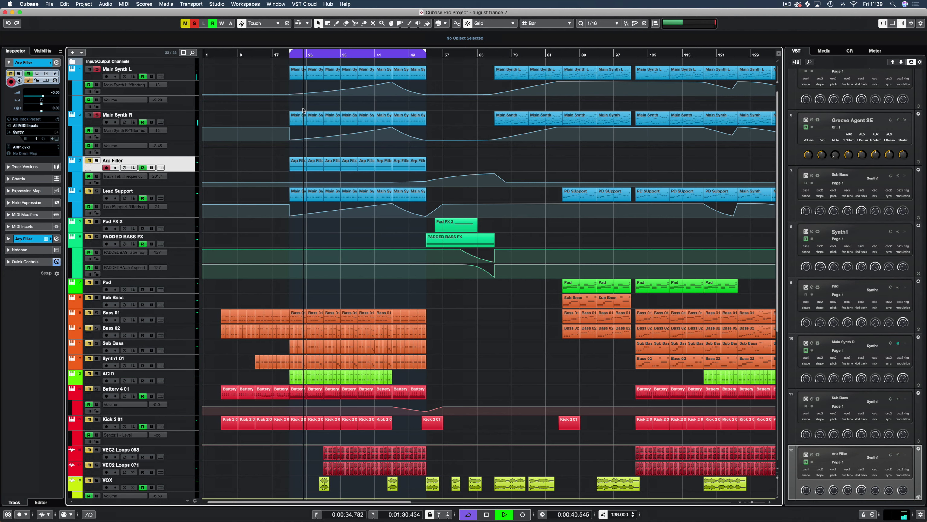
# - Audition the soloed Main Synth L and Main Synth R tracks from about bar 30, and stop playback
pyautogui.click(333, 54)
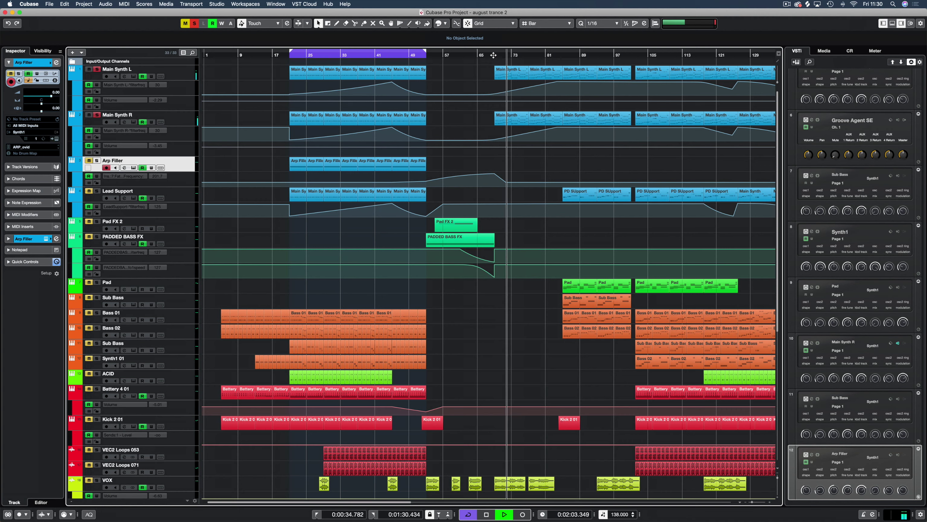
pyautogui.press('space')
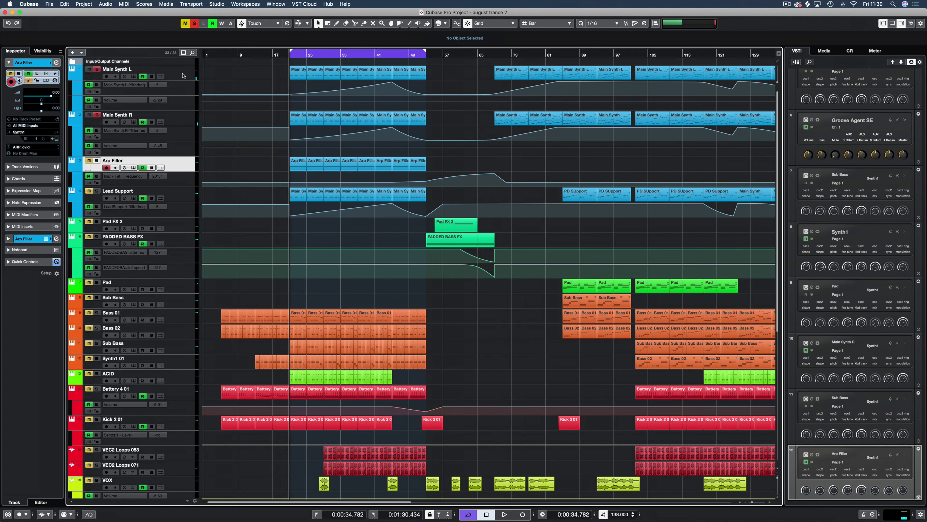
# - Open the Synth1 instrument of the Main Synth L track and record-enable Main Synth R alongside it
pyautogui.click(181, 116)
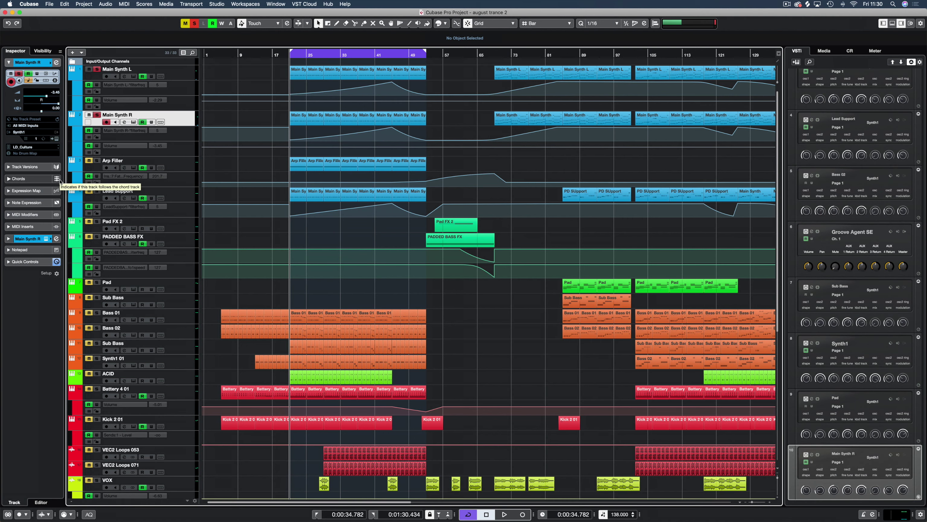
pyautogui.click(188, 75)
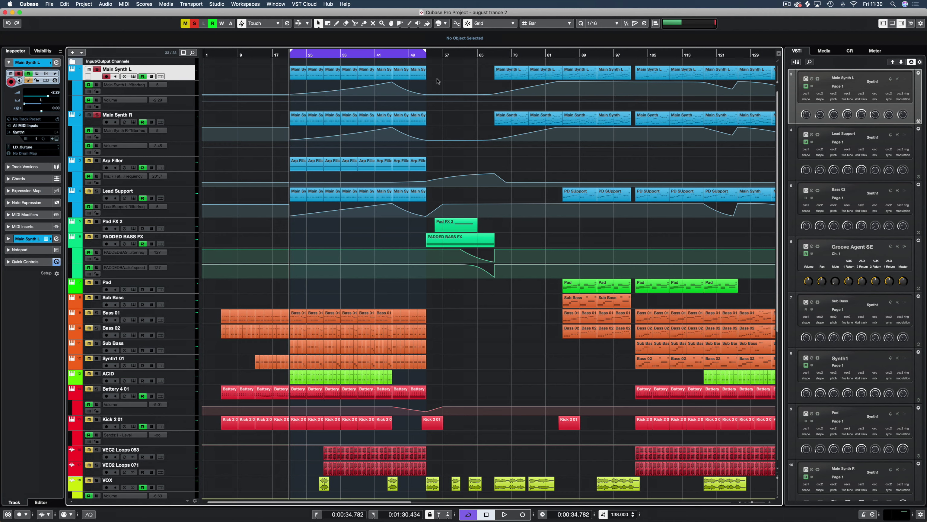
pyautogui.click(46, 240)
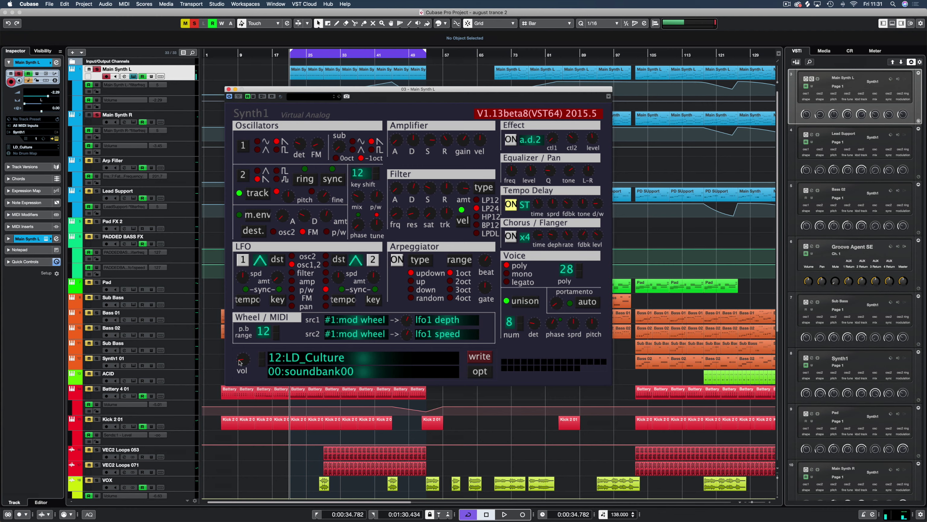
pyautogui.click(106, 122)
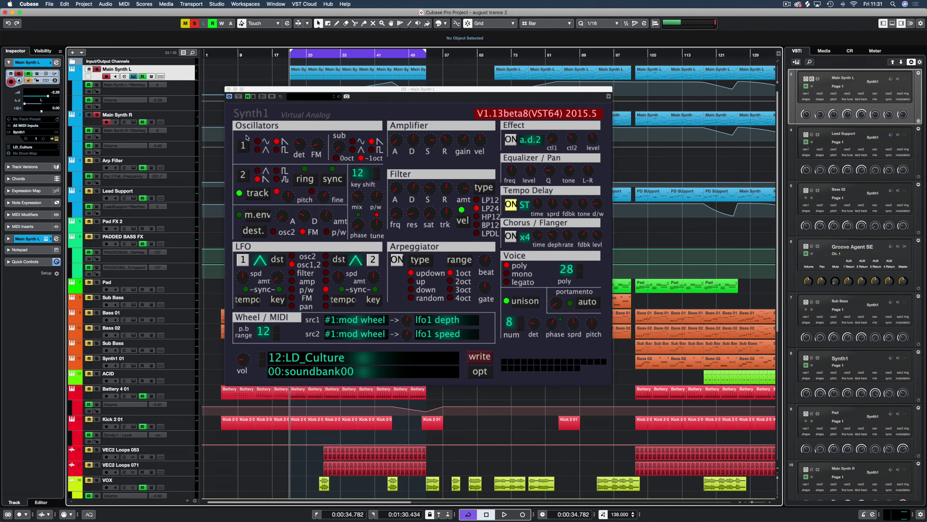
# - Close the Synth1 window and unsolo Main Synth R and Main Synth L
pyautogui.click(227, 89)
pyautogui.click(97, 115)
pyautogui.click(97, 70)
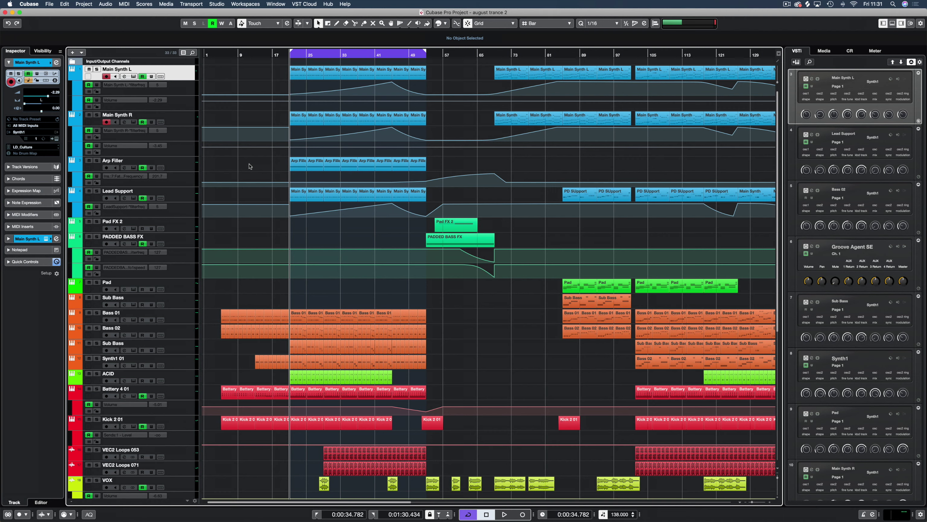
# - Audition the Arp Filler track in solo, adding Main Synth R and Main Synth L, including from about bar 39
pyautogui.click(96, 161)
pyautogui.press('space')
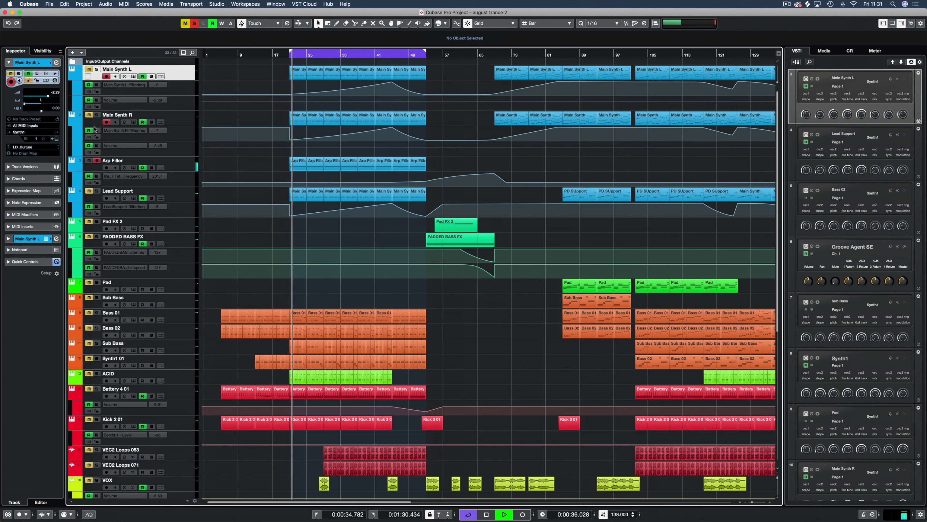
pyautogui.click(97, 115)
pyautogui.click(96, 69)
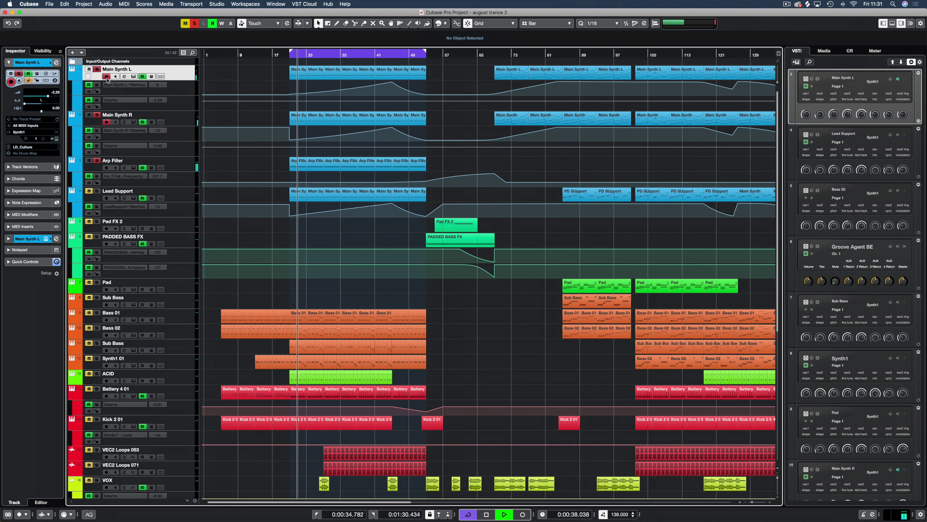
pyautogui.click(371, 54)
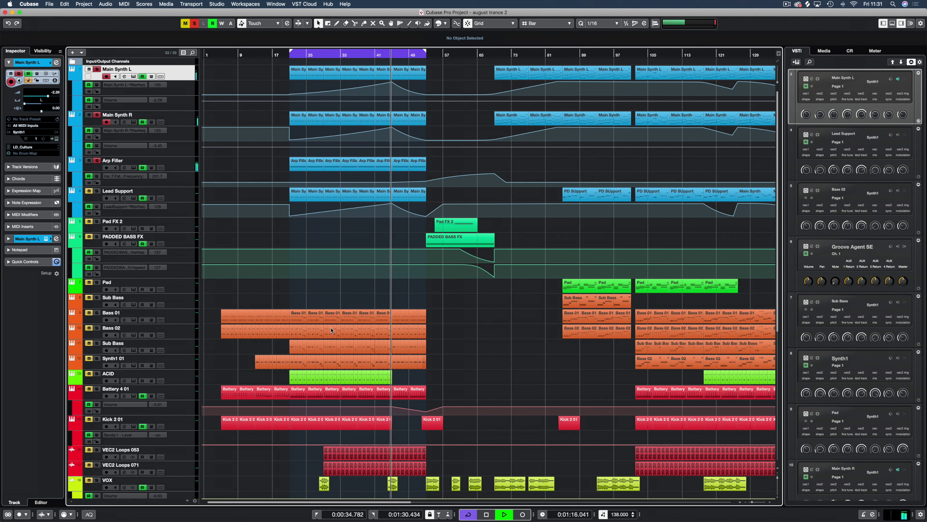
pyautogui.press('space')
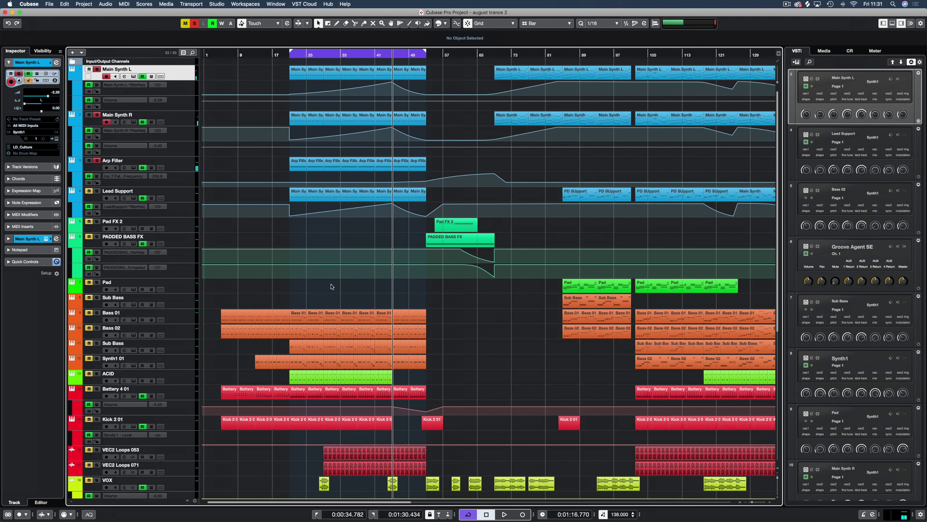
# - Solo the Lead Support track in place of the other leads, select it, and audition it from about bar 37
pyautogui.click(97, 191)
pyautogui.click(97, 160)
pyautogui.click(97, 115)
pyautogui.click(357, 55)
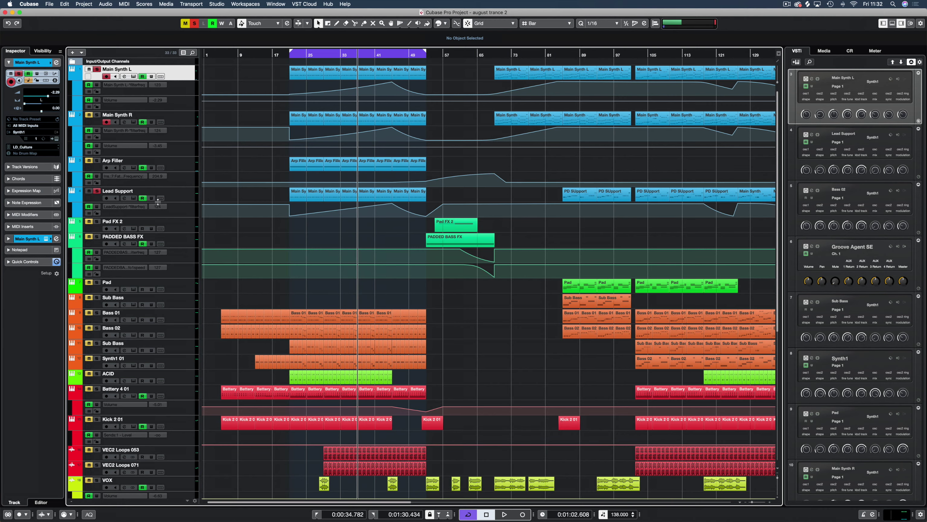
pyautogui.click(187, 195)
pyautogui.scroll(-3, 186, 196)
pyautogui.press('space')
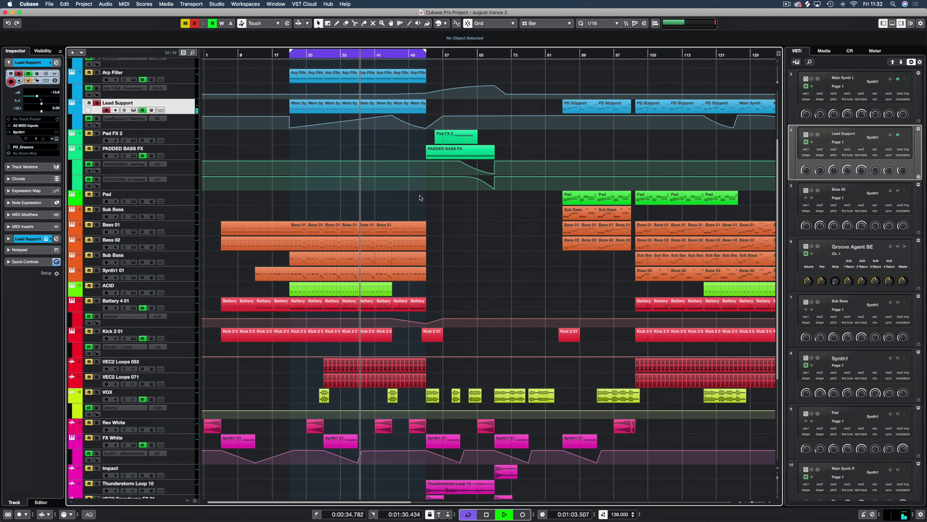
pyautogui.scroll(3, 419, 198)
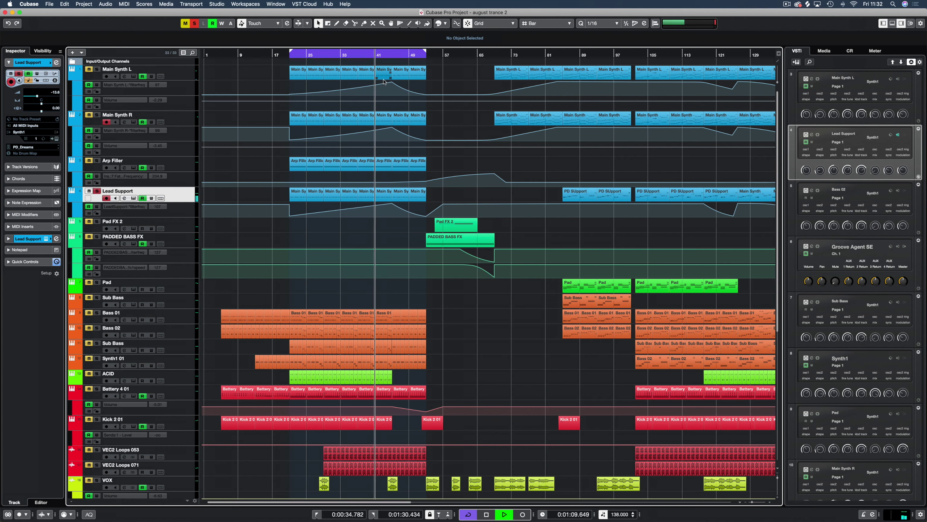
# - Audition Lead Support from the left locator and from about bar 102, adding Main Synth L and Main Synth R to the solo
pyautogui.press('KP_1')
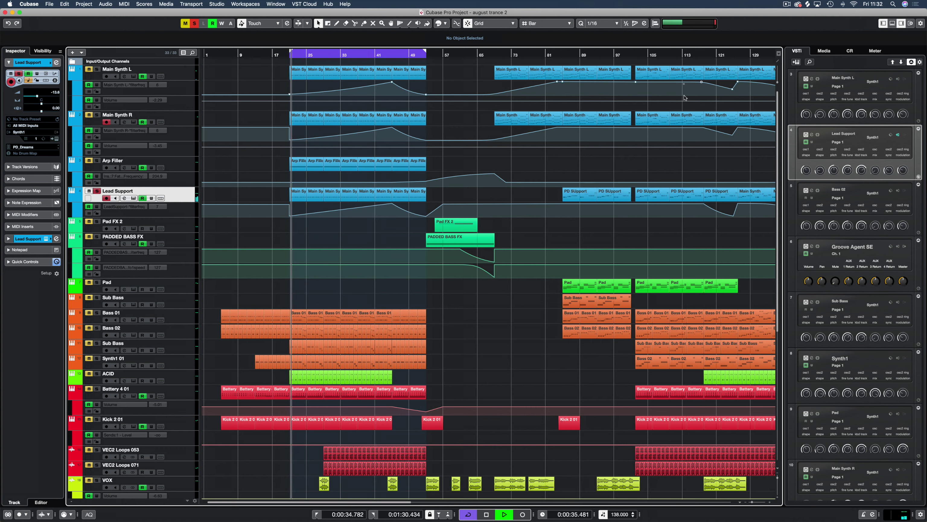
pyautogui.click(641, 52)
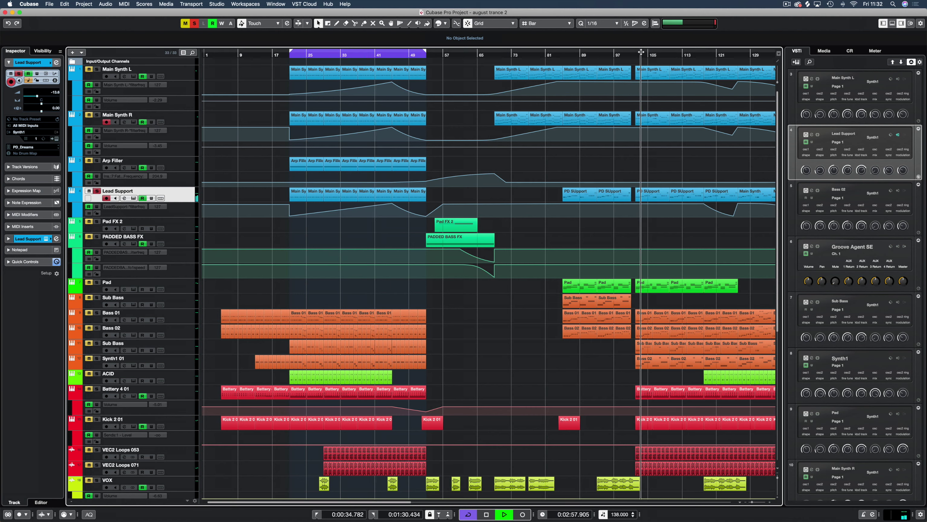
pyautogui.click(97, 69)
pyautogui.click(97, 115)
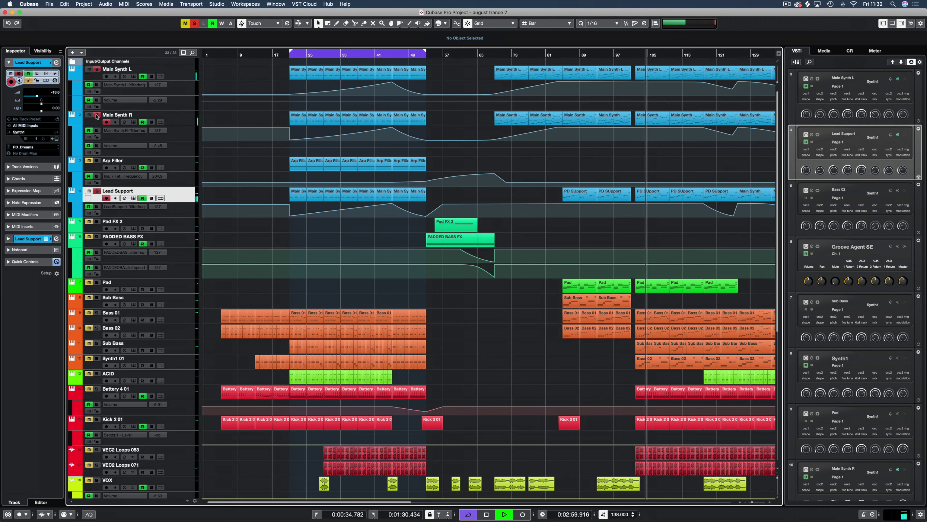
pyautogui.scroll(-10, 507, 155)
pyautogui.scroll(10, 507, 155)
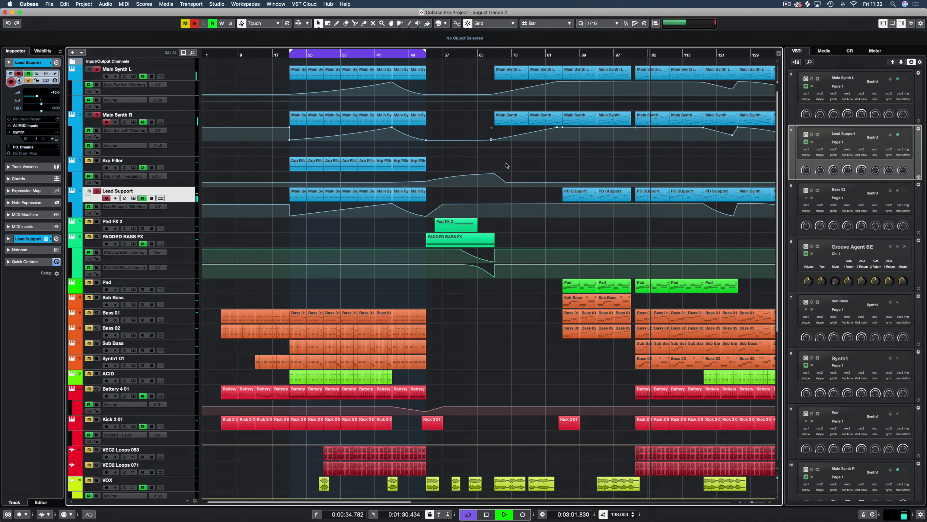
# - Stop playback and unsolo Lead Support, Main Synth R and Main Synth L
pyautogui.press('space')
pyautogui.click(95, 190)
pyautogui.click(97, 115)
pyautogui.click(98, 69)
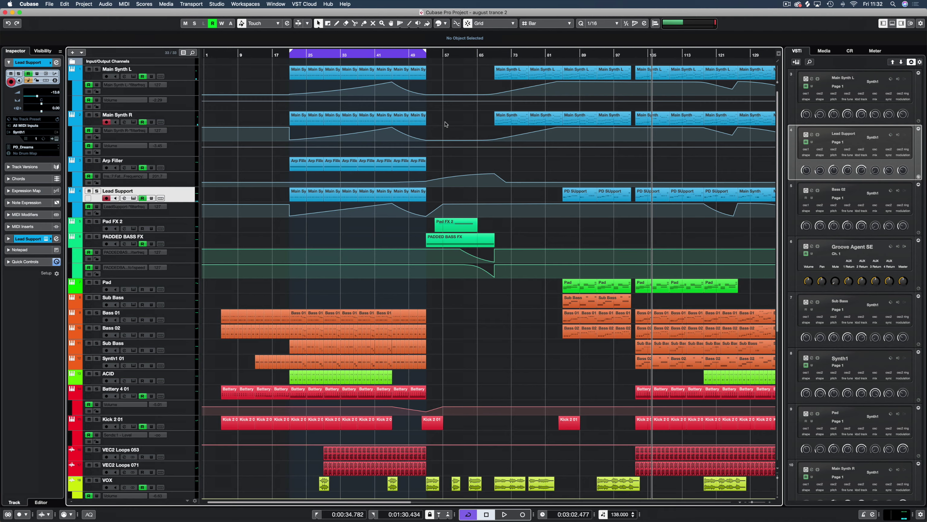
# - Select the Pad FX 2 and PADDED BASS FX events and play the project from the right locator
pyautogui.scroll(-10, 472, 137)
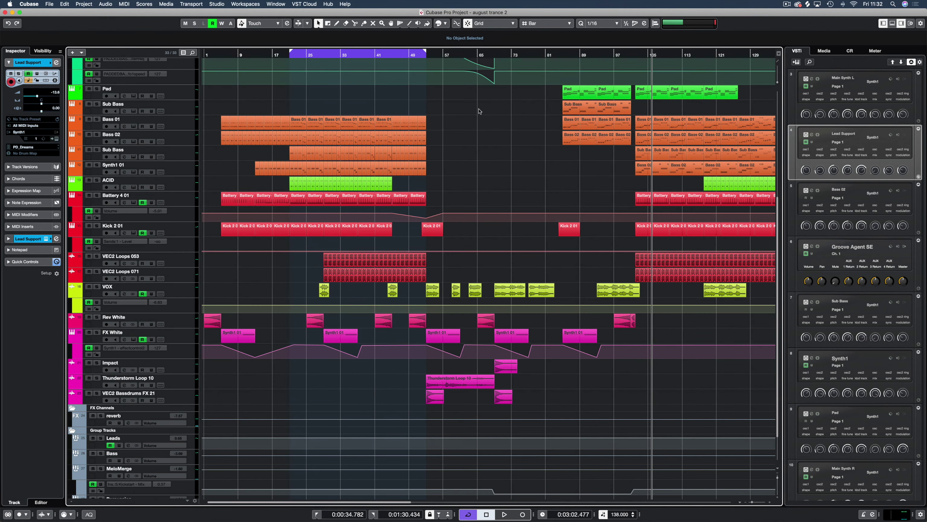
pyautogui.scroll(10, 481, 120)
pyautogui.moveTo(495, 227); pyautogui.dragTo(475, 242)
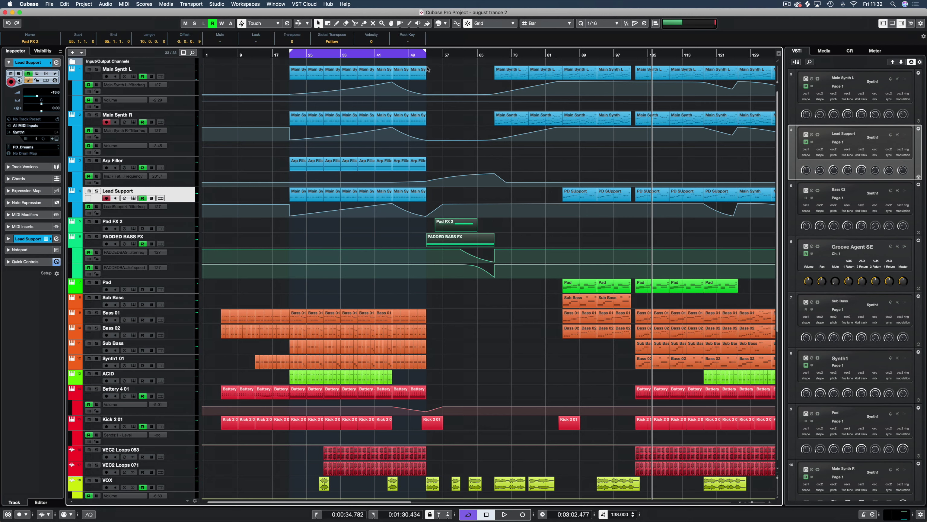
pyautogui.click(427, 55)
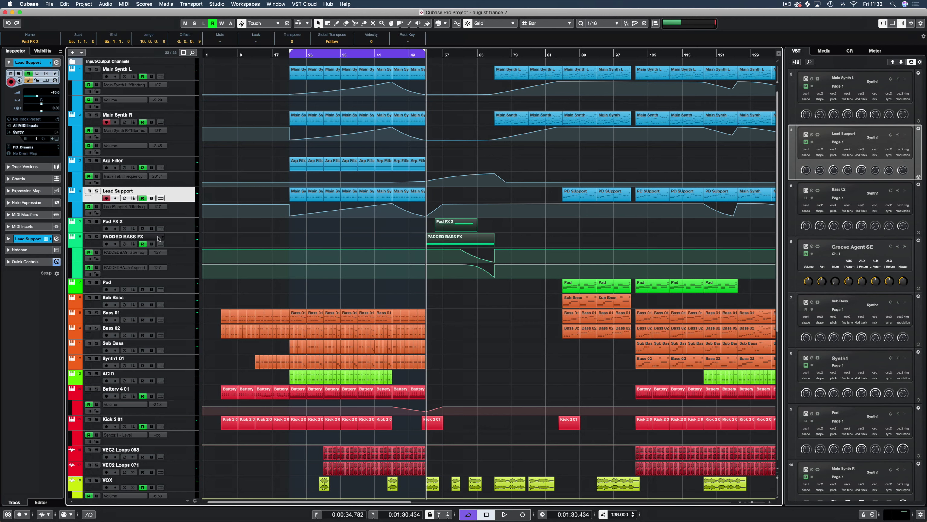
pyautogui.press('space')
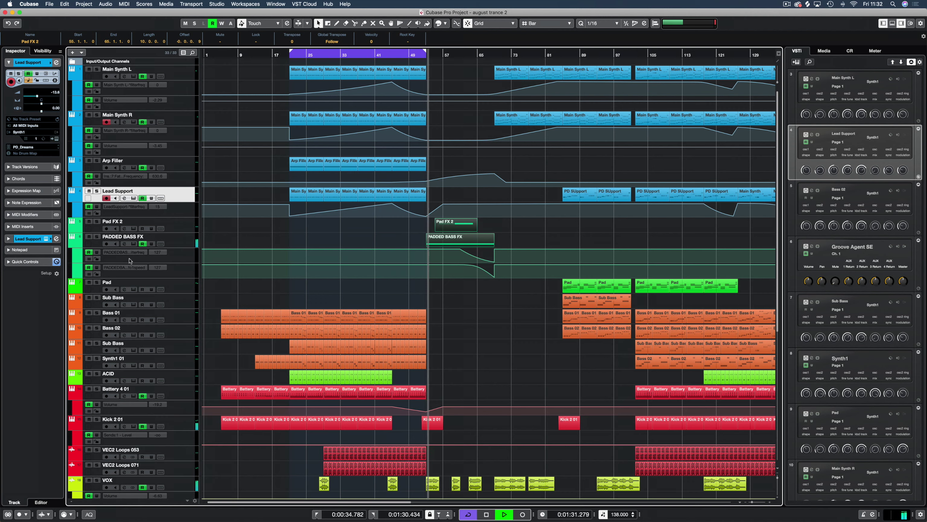
# - Solo PADDED BASS FX, switch the solo to Pad FX 2 alone, and audition it from about bar 58
pyautogui.click(96, 236)
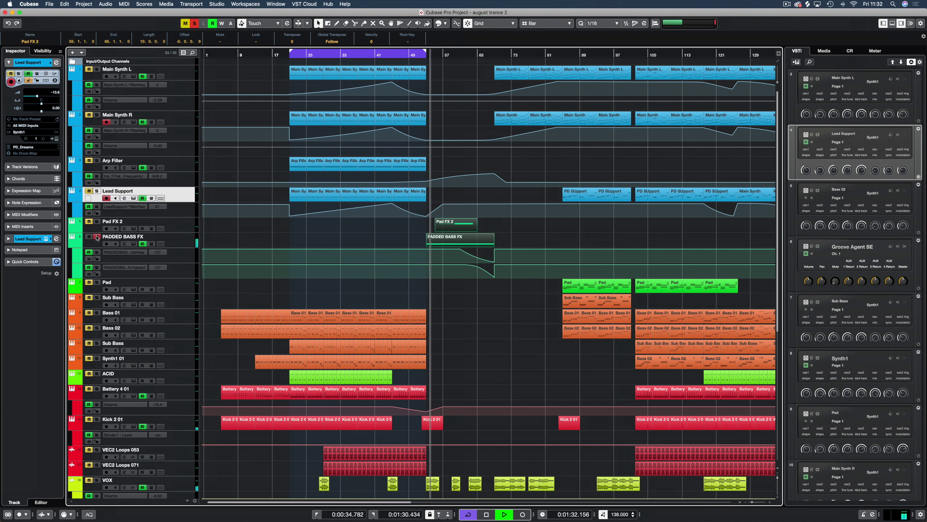
pyautogui.click(97, 222)
pyautogui.click(97, 236)
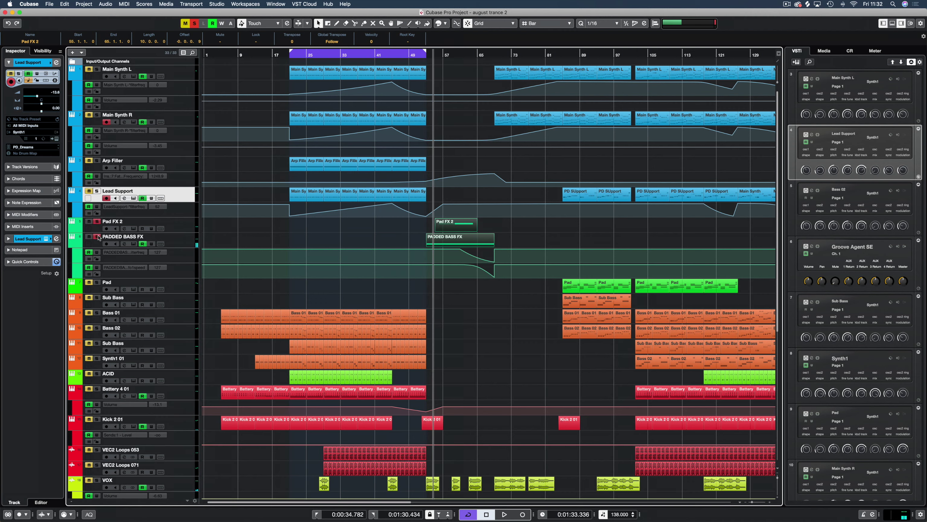
pyautogui.press('space')
pyautogui.click(452, 58)
pyautogui.press('space')
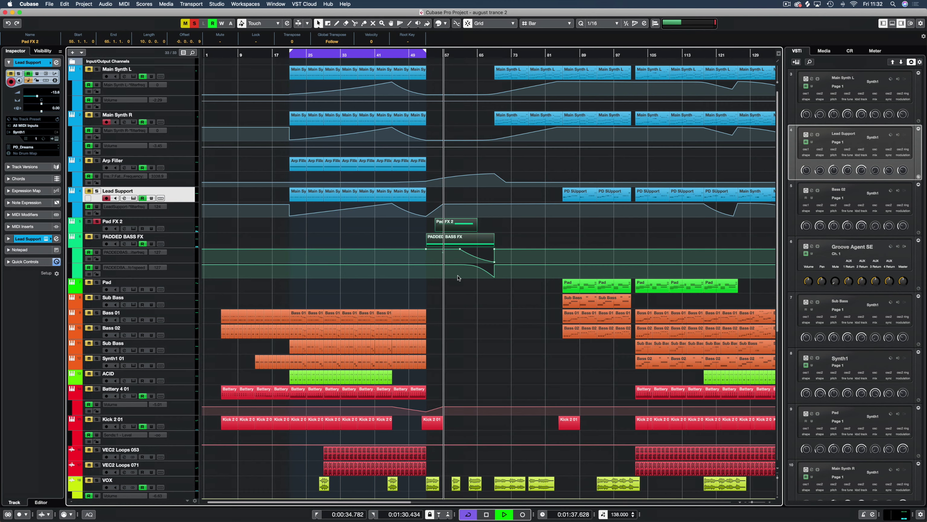
# - Add PADDED BASS FX to the solo during playback, clear all solos, and stop the project
pyautogui.scroll(-3, 189, 264)
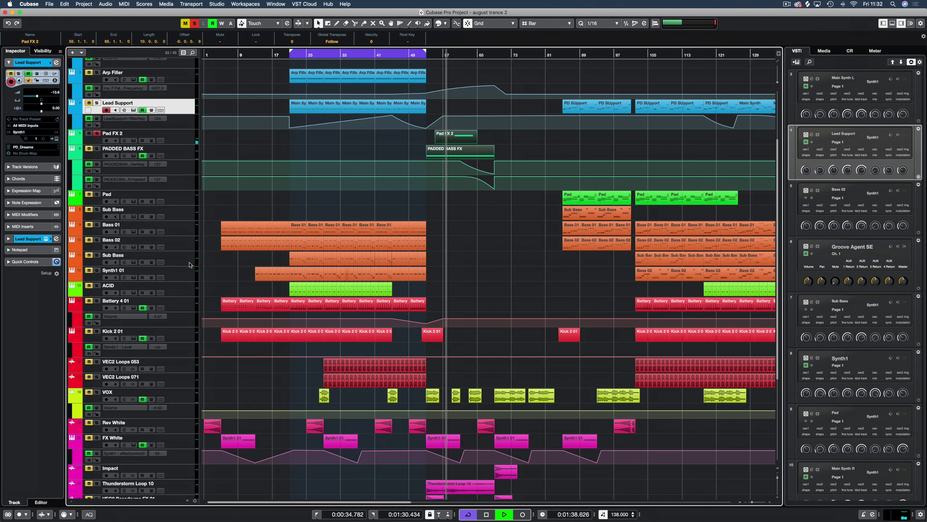
pyautogui.click(96, 148)
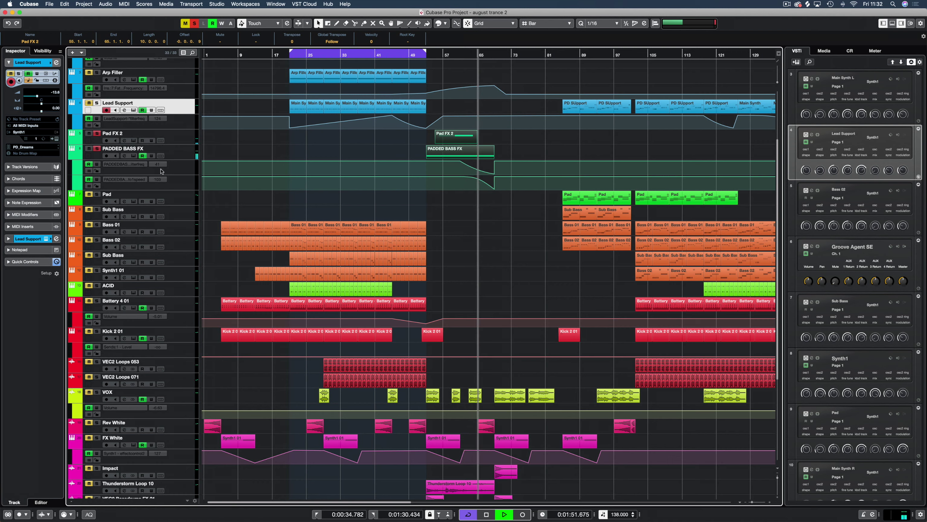
pyautogui.click(194, 23)
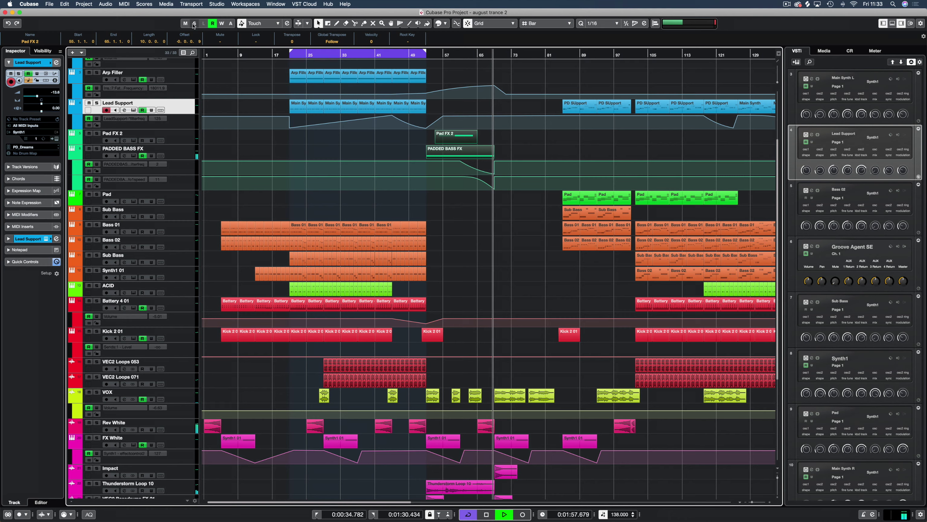
pyautogui.press('space')
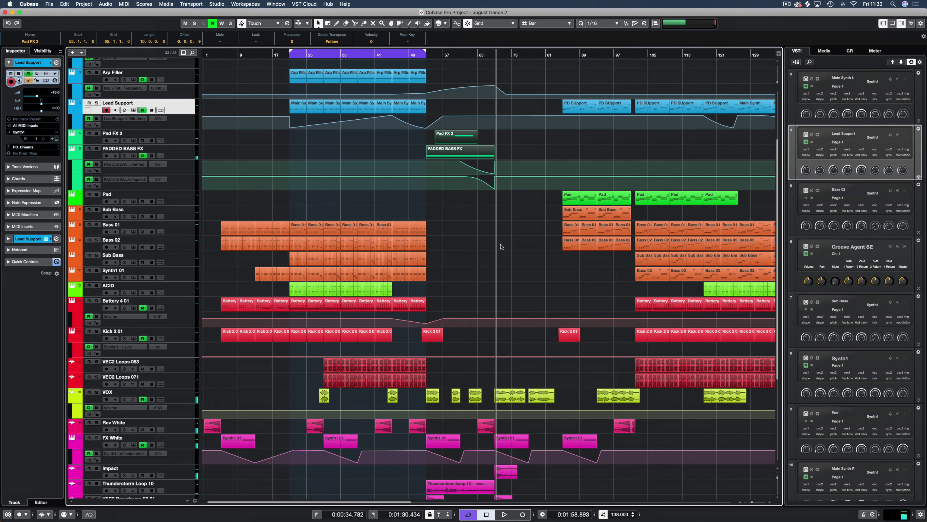
# - Save the project and deselect the Pad FX 2 and PADDED BASS FX events
pyautogui.scroll(-5, 504, 246)
pyautogui.scroll(8, 513, 165)
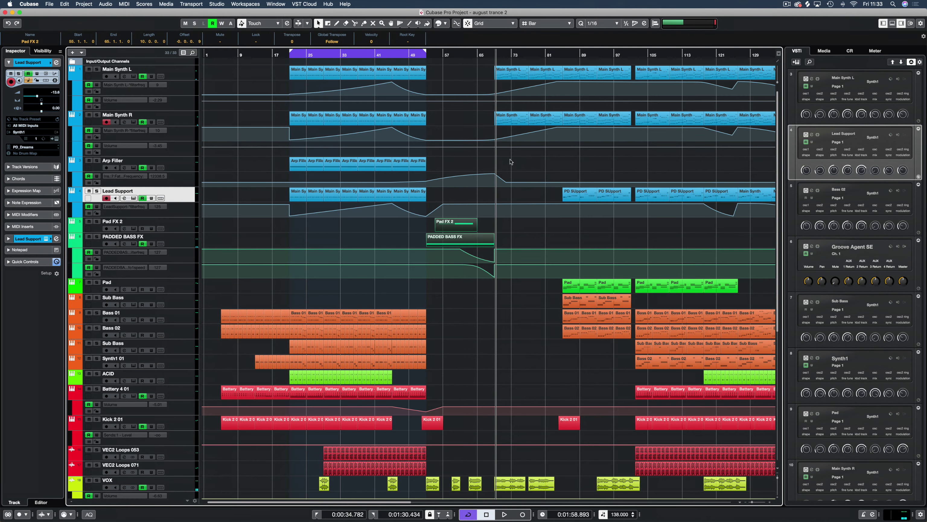
pyautogui.press('super+s')
pyautogui.click(443, 300)
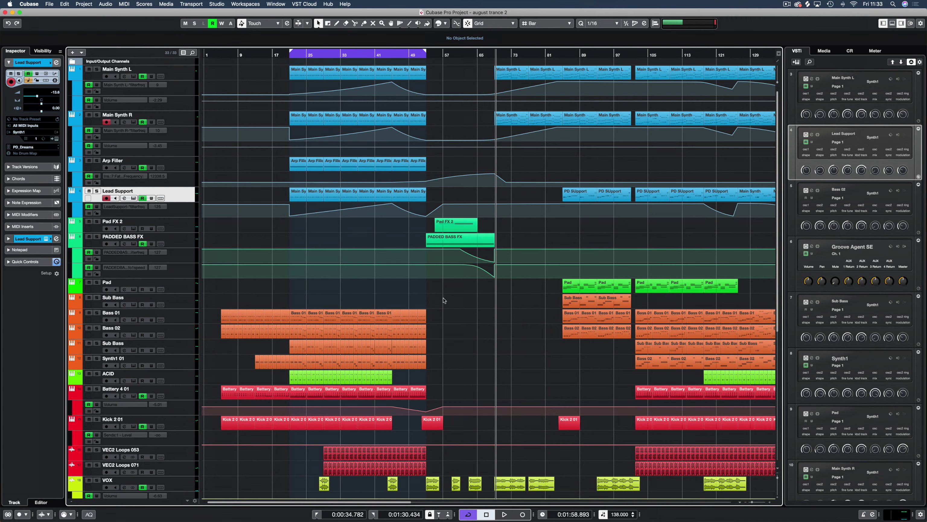
# - Set the locators around the first Pad event at bar 85, solo the Pad track, and audition the loop
pyautogui.scroll(-3, 443, 300)
pyautogui.click(577, 209)
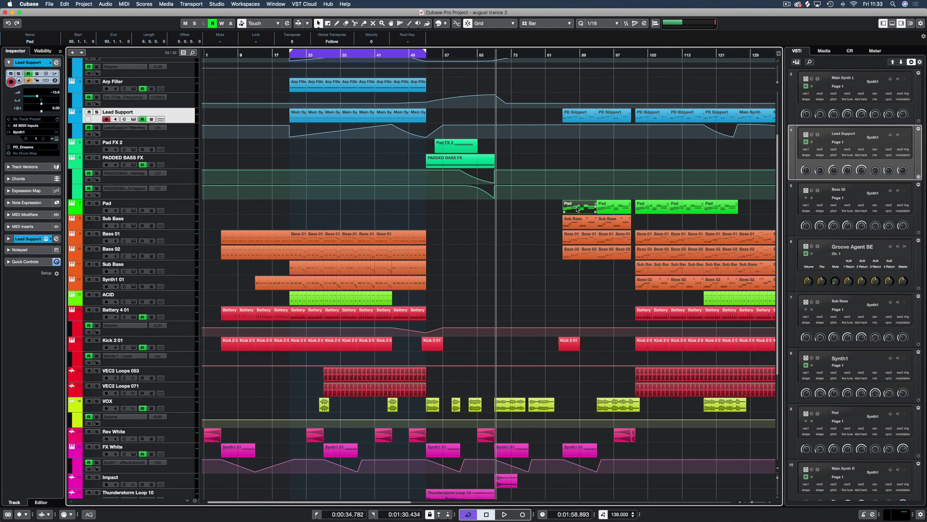
pyautogui.press('p')
pyautogui.click(98, 203)
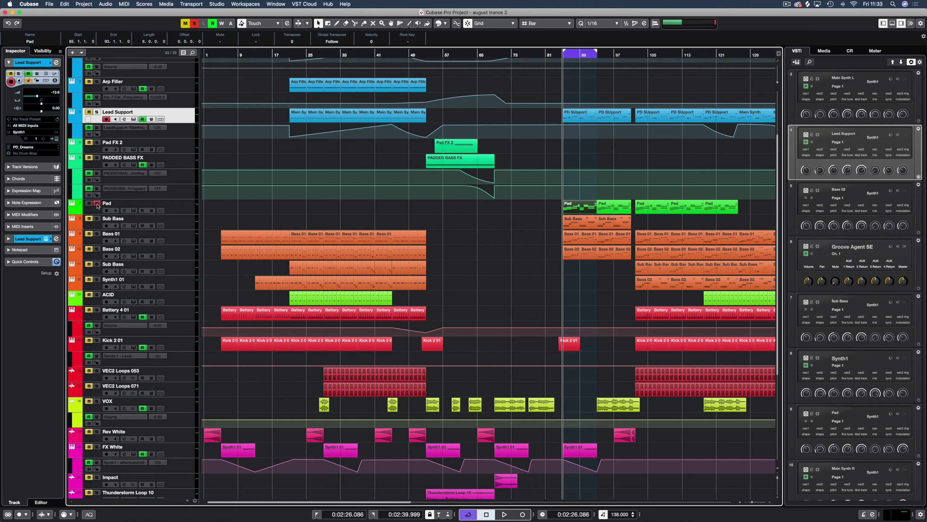
pyautogui.press('space')
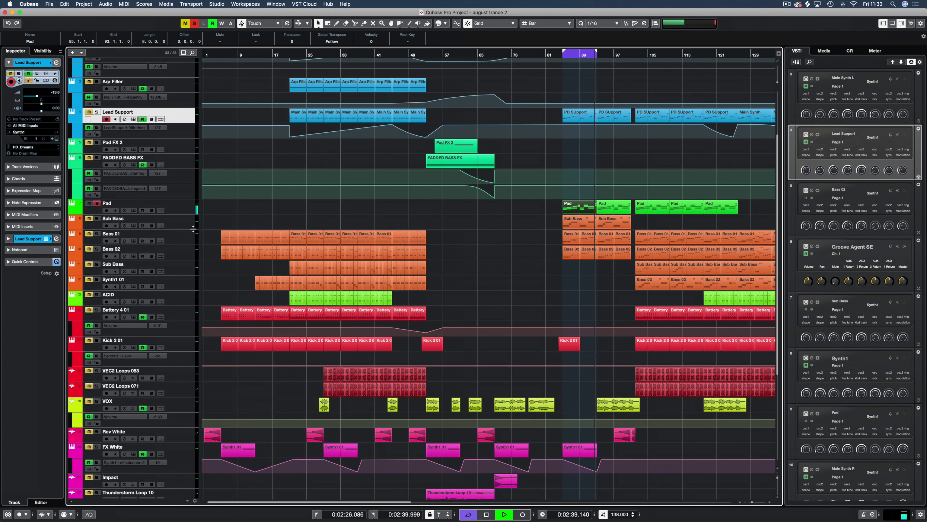
pyautogui.press('space')
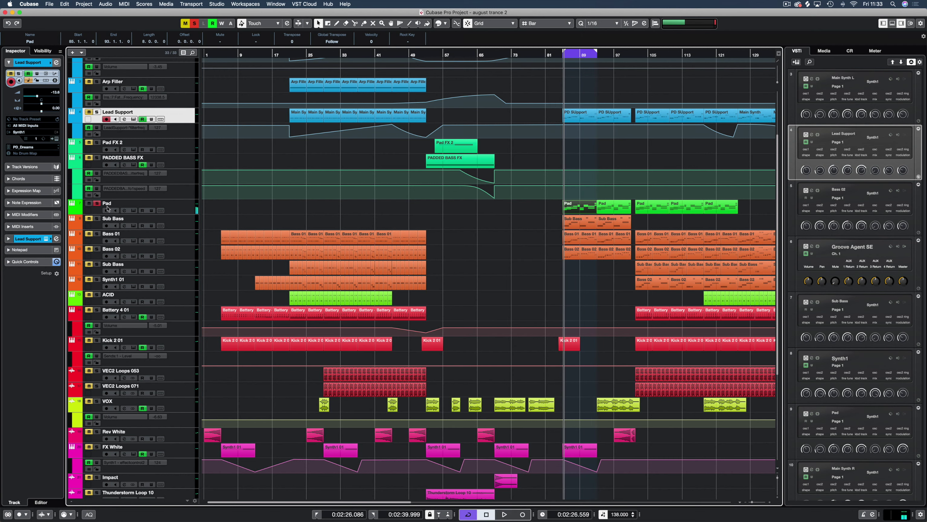
# - Unsolo the Pad track, select all of its events, and clear the selection
pyautogui.click(97, 203)
pyautogui.moveTo(511, 213); pyautogui.dragTo(755, 200)
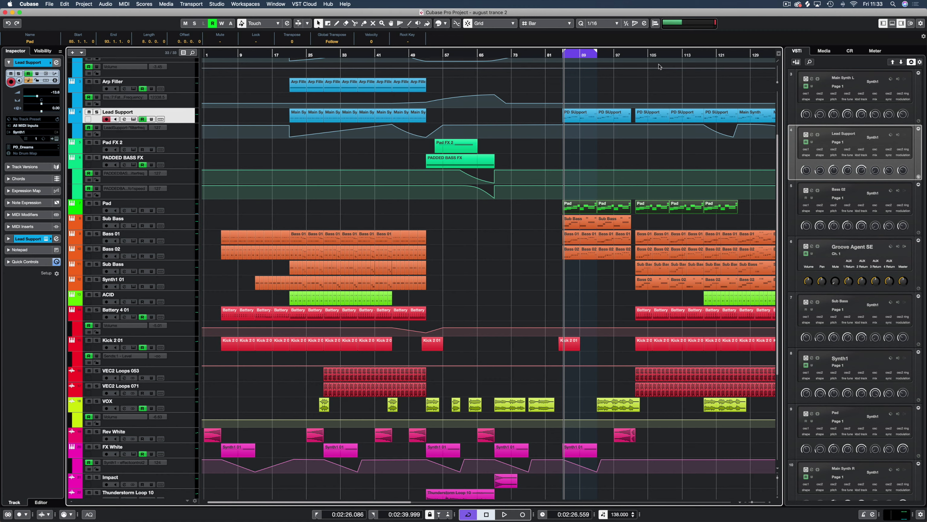
pyautogui.click(237, 218)
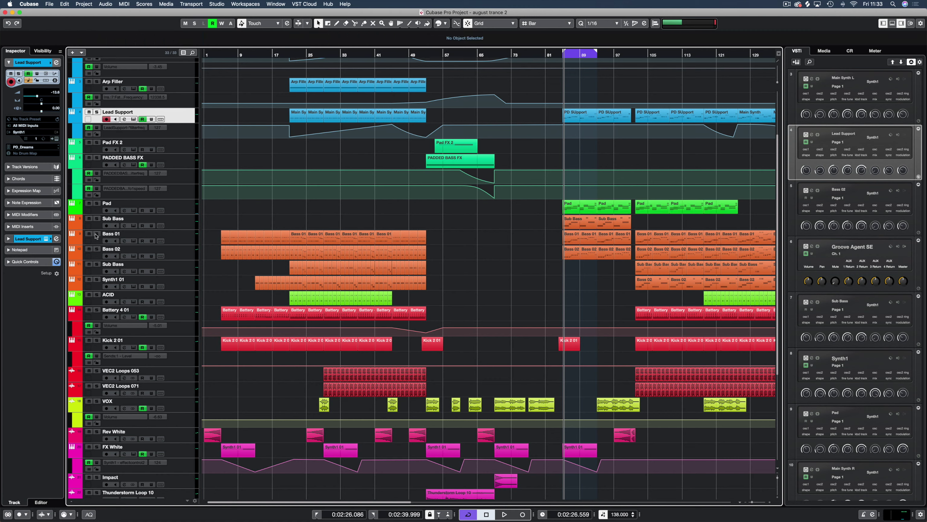
# - Loop the bass events from bar 45 to 53 and audition Bass 01, Bass 02, both Sub Bass tracks and Synth1 01 in solo
pyautogui.moveTo(445, 228); pyautogui.dragTo(391, 282)
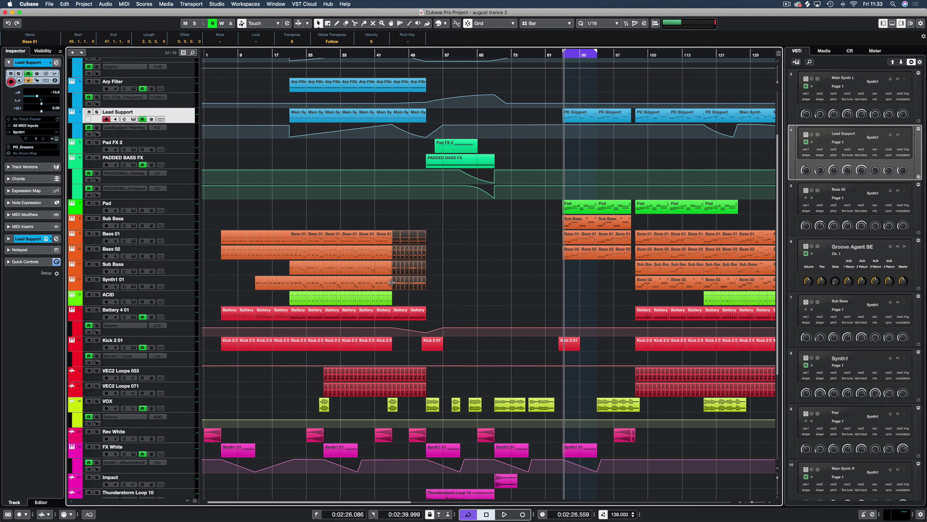
pyautogui.press('p')
pyautogui.press('KP_1')
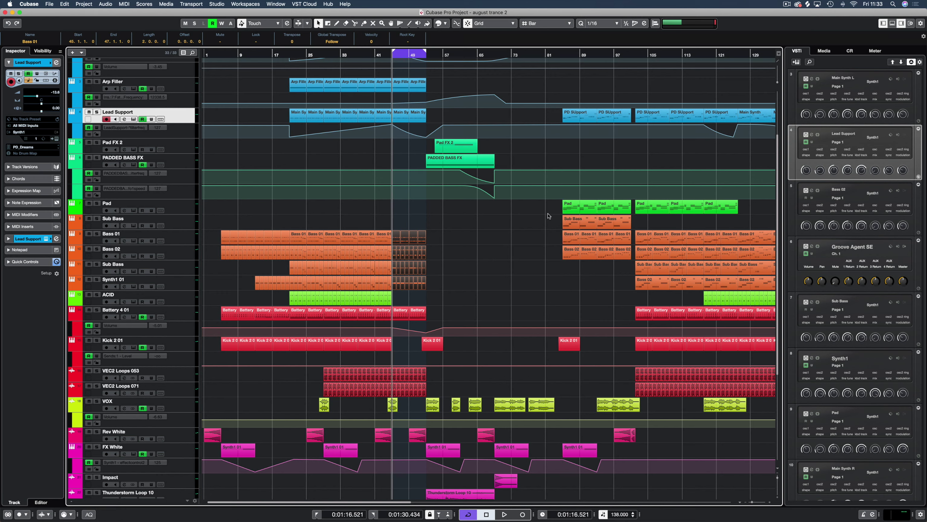
pyautogui.press('space')
pyautogui.moveTo(97, 234); pyautogui.dragTo(96, 280)
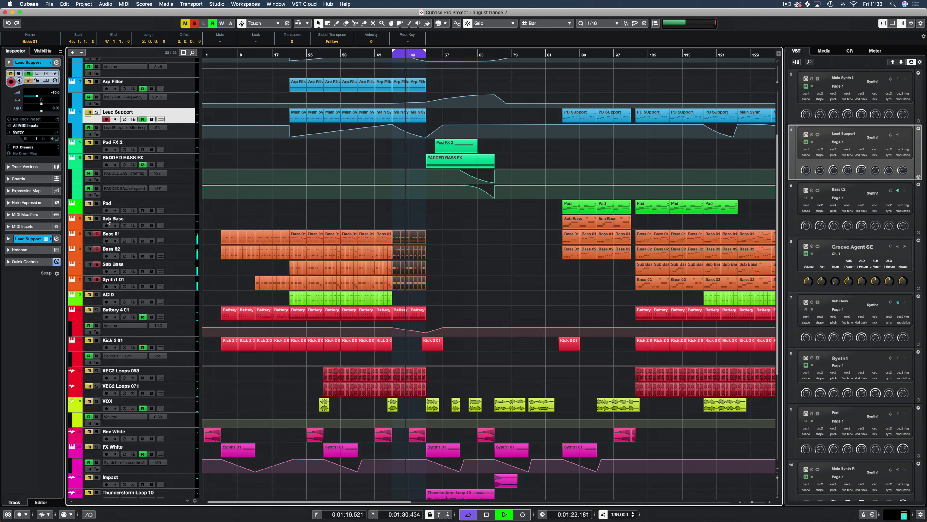
pyautogui.click(97, 218)
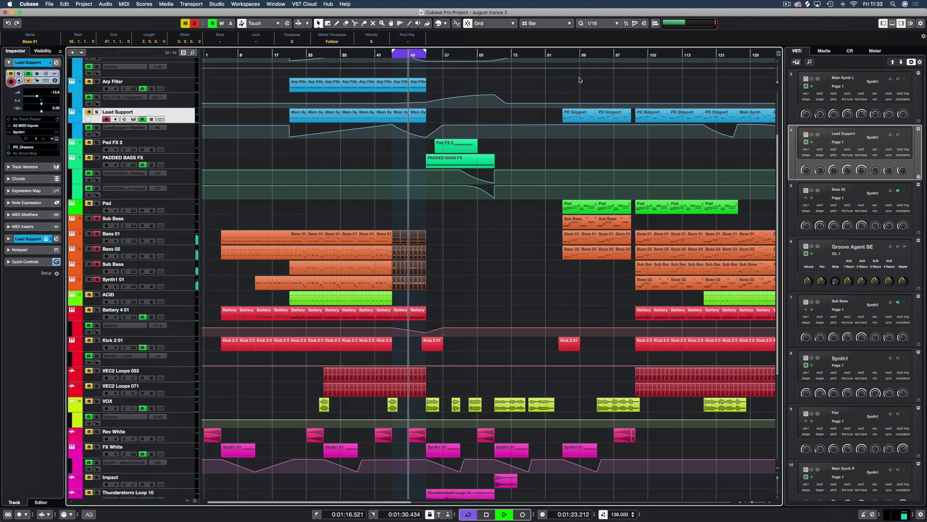
# - Audition the soloed bass tracks from bar 85, stop, and return the playback position to bar 45
pyautogui.click(562, 52)
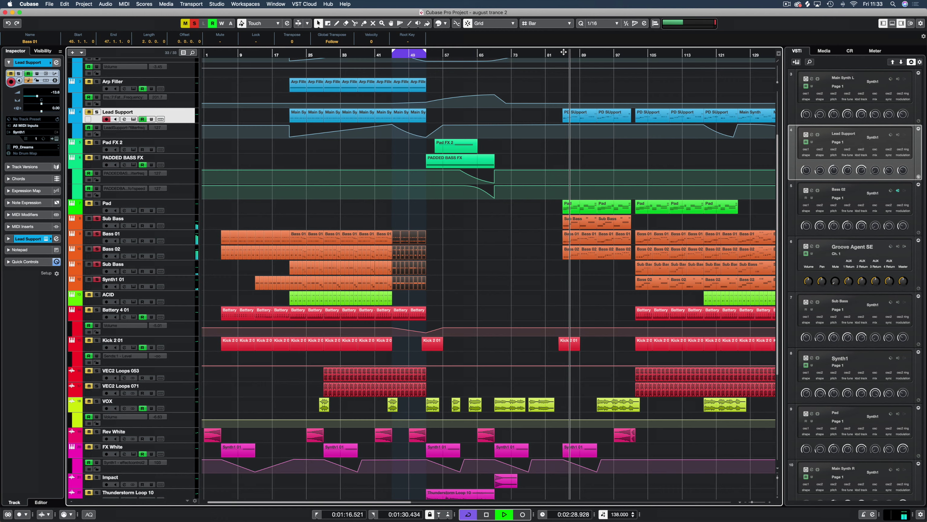
pyautogui.press('space')
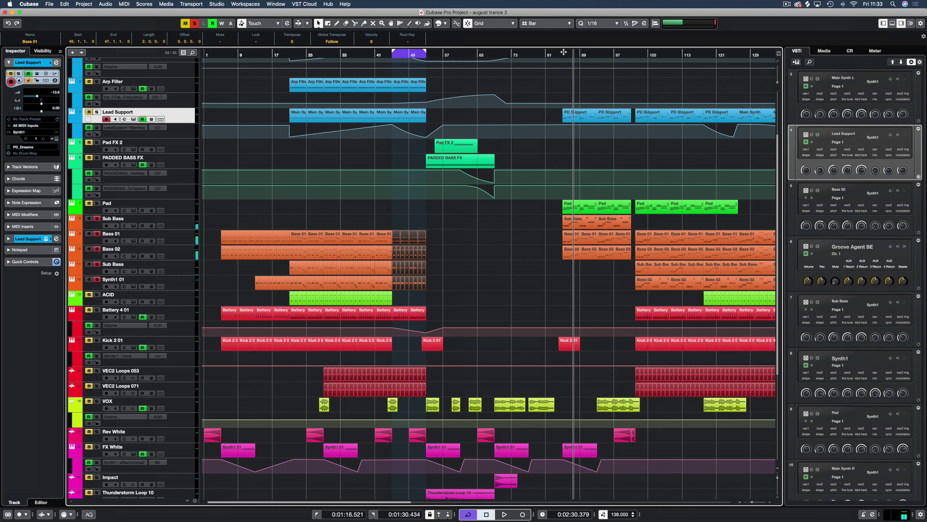
pyautogui.click(392, 55)
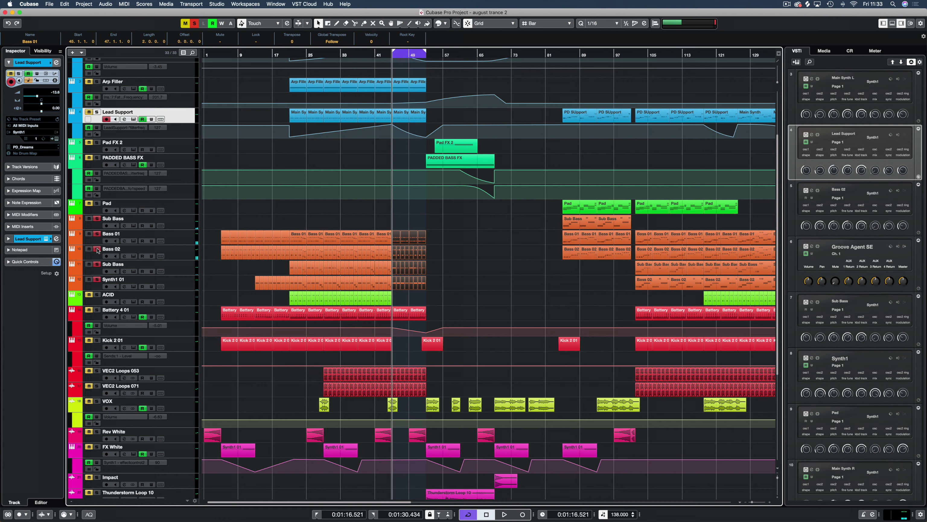
# - Leave only Bass 01 soloed among the bass tracks, play the loop from bar 45, and clear the event selection
pyautogui.click(97, 219)
pyautogui.click(97, 233)
pyautogui.click(97, 249)
pyautogui.click(97, 269)
pyautogui.click(97, 264)
pyautogui.click(97, 279)
pyautogui.click(97, 234)
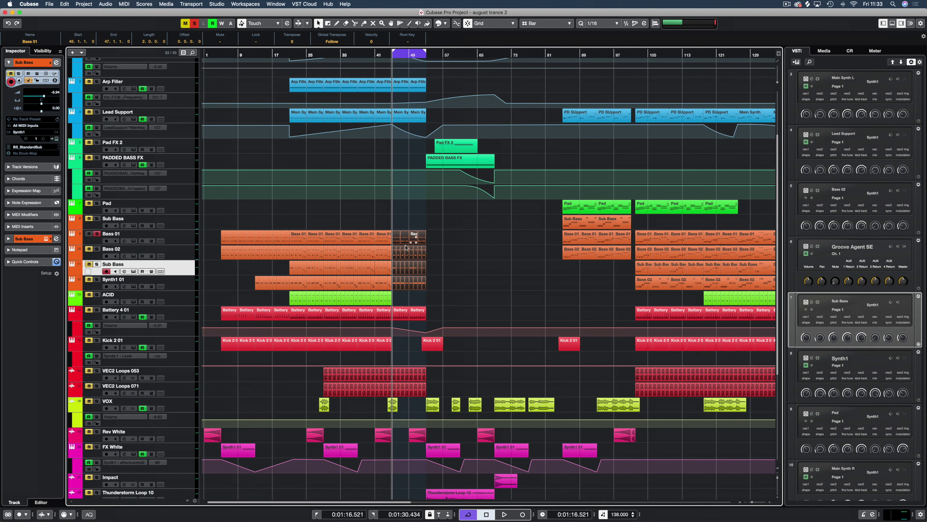
pyautogui.press('space')
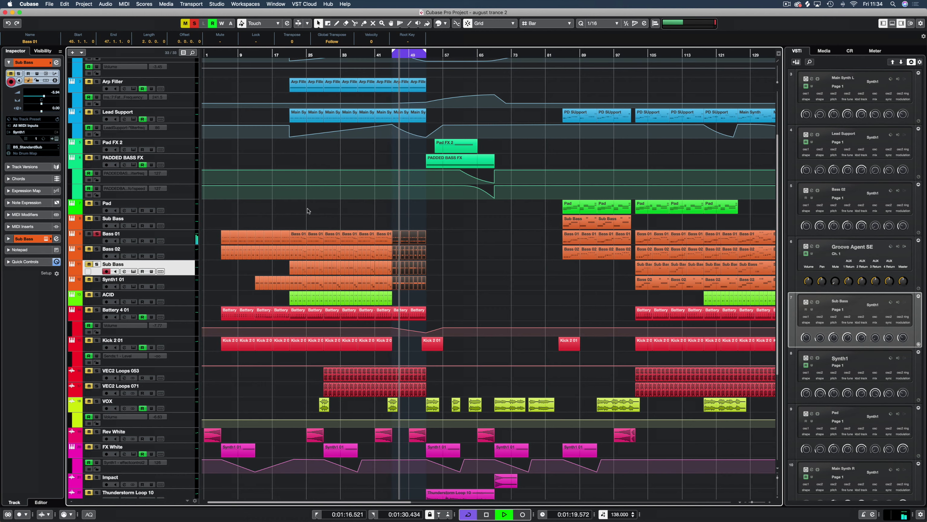
pyautogui.click(340, 215)
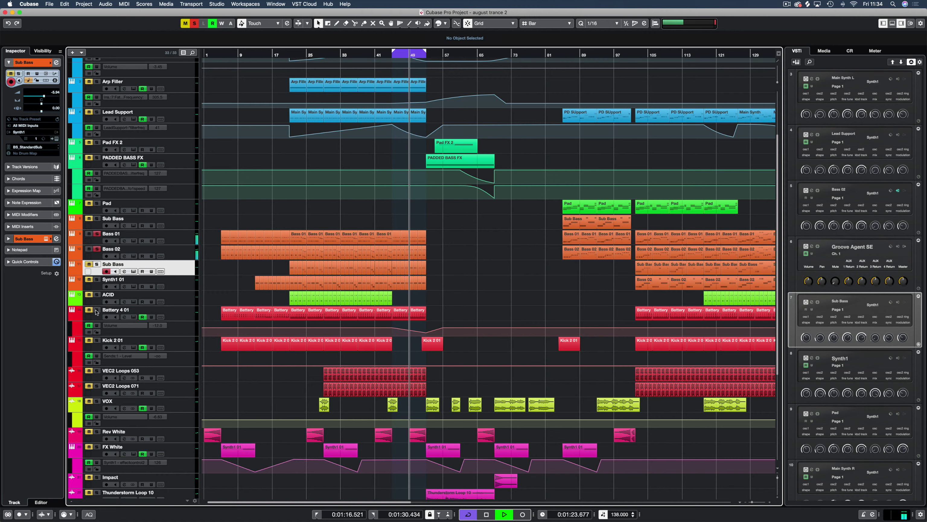
# - Compare Synth1 01 with Bass 01 and Bass 02 during loop playback, leaving only Synth1 01 soloed
pyautogui.click(97, 280)
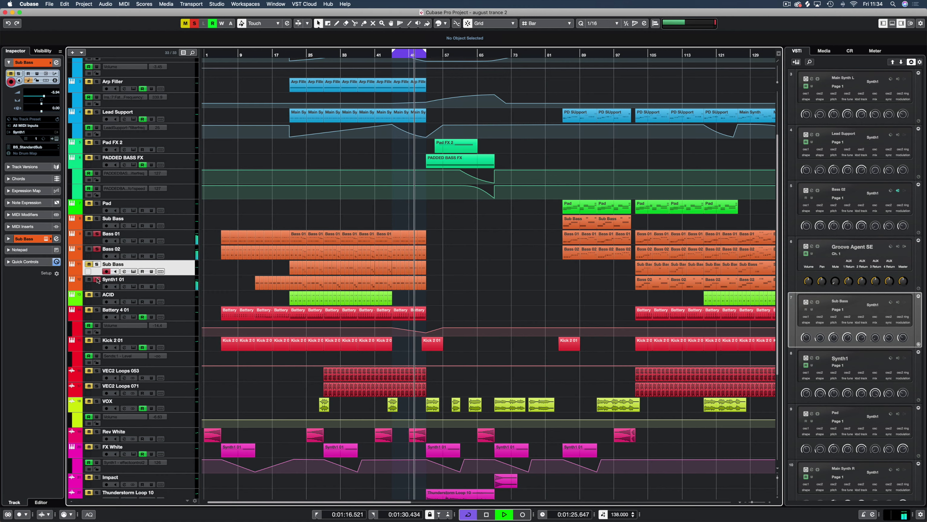
pyautogui.click(97, 249)
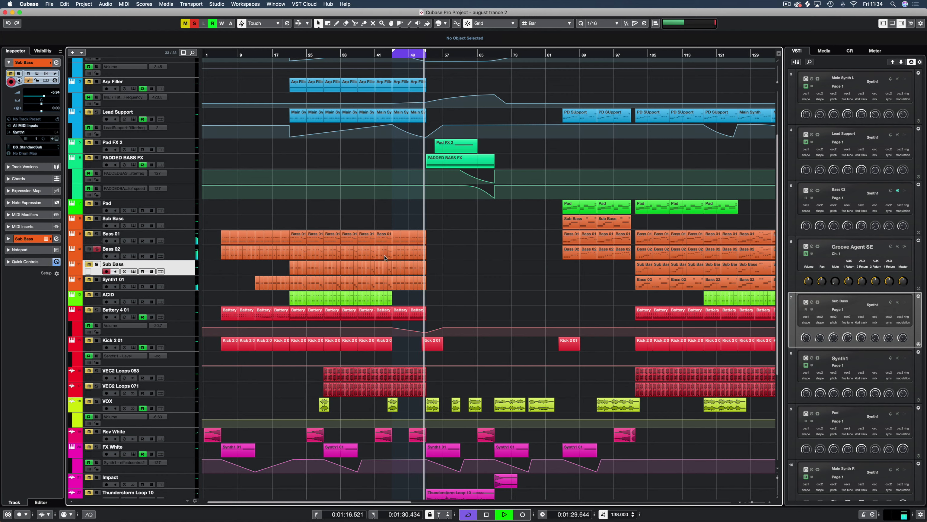
pyautogui.click(97, 280)
pyautogui.click(97, 249)
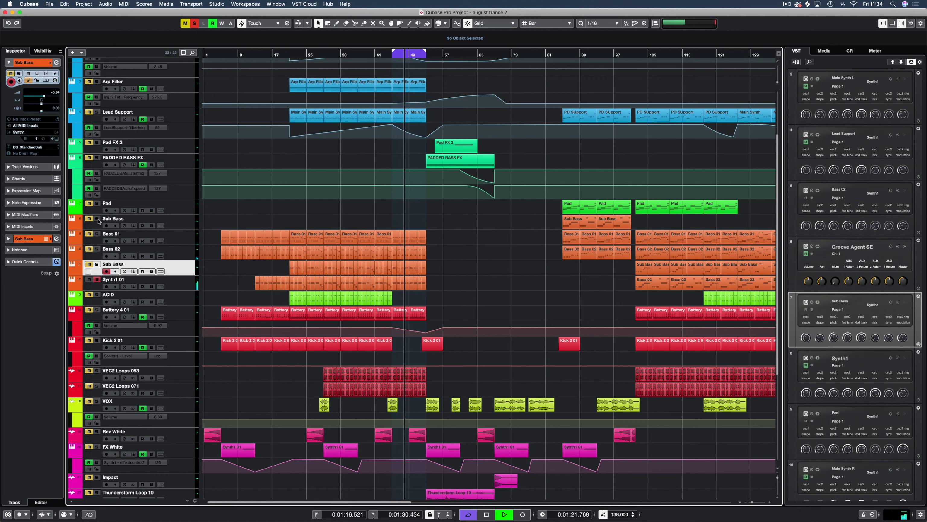
# - Add Bass 01, Bass 02 and the lower Sub Bass track to the solo one after another while the loop plays
pyautogui.click(97, 233)
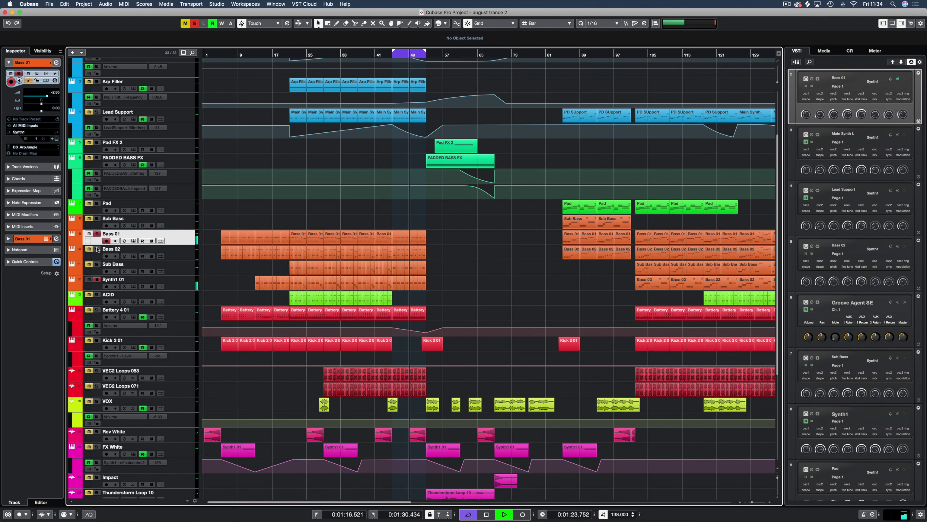
pyautogui.click(97, 249)
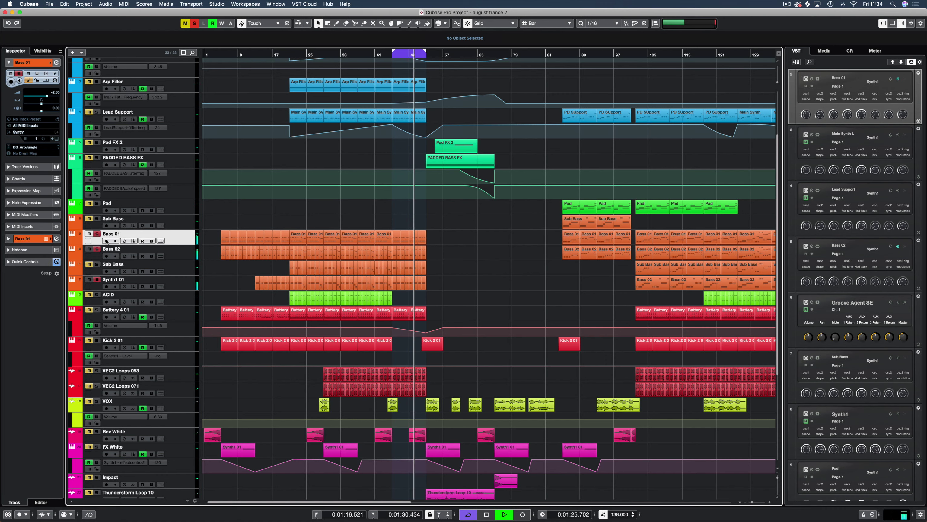
pyautogui.click(98, 266)
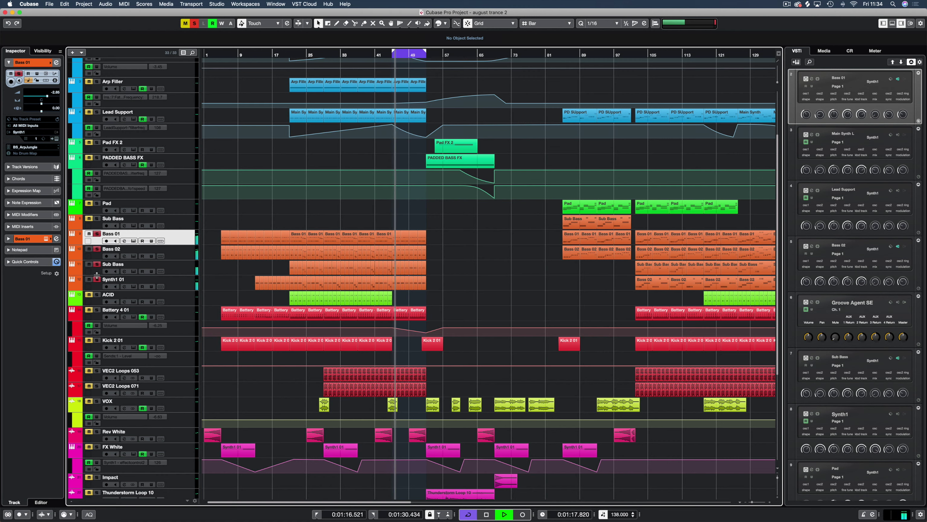
# - Unsolo Synth1 01, Bass 02 and Bass 01 to hear the lower Sub Bass alone, and stop playback
pyautogui.click(97, 248)
pyautogui.click(97, 233)
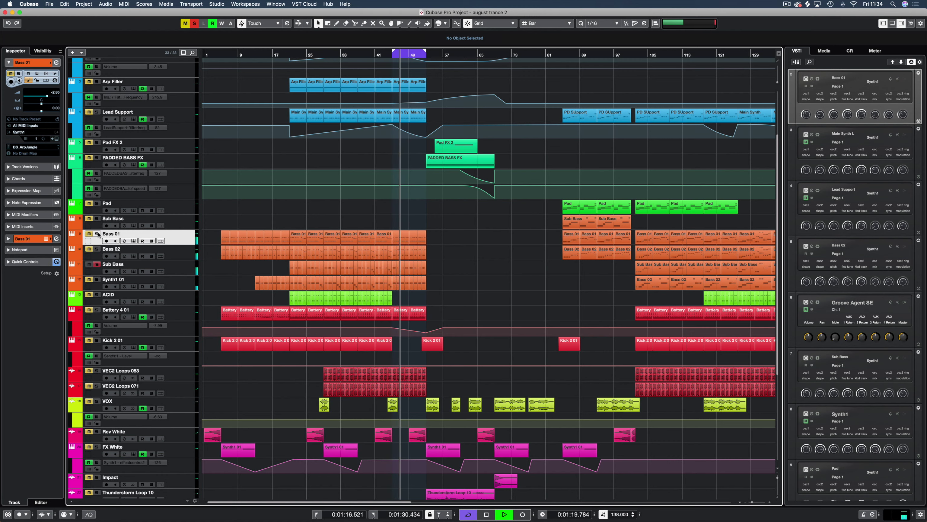
pyautogui.press('space')
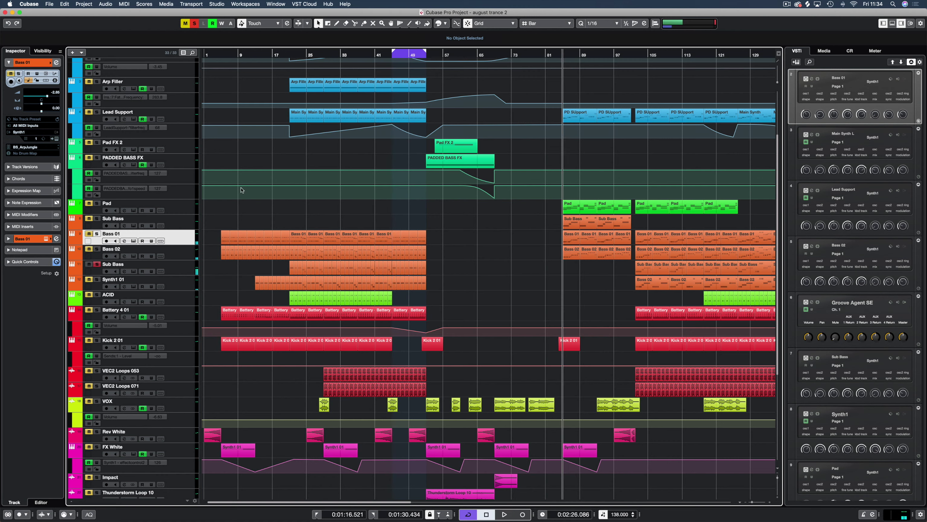
# - Switch the solo from the lower Sub Bass track to the upper one and audition it from bar 85
pyautogui.click(97, 218)
pyautogui.click(97, 264)
pyautogui.press('space')
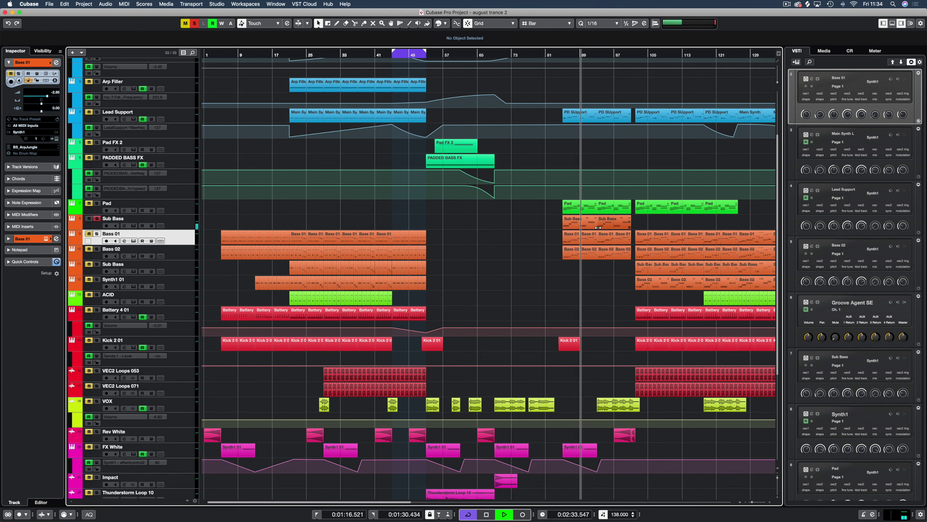
pyautogui.press('space')
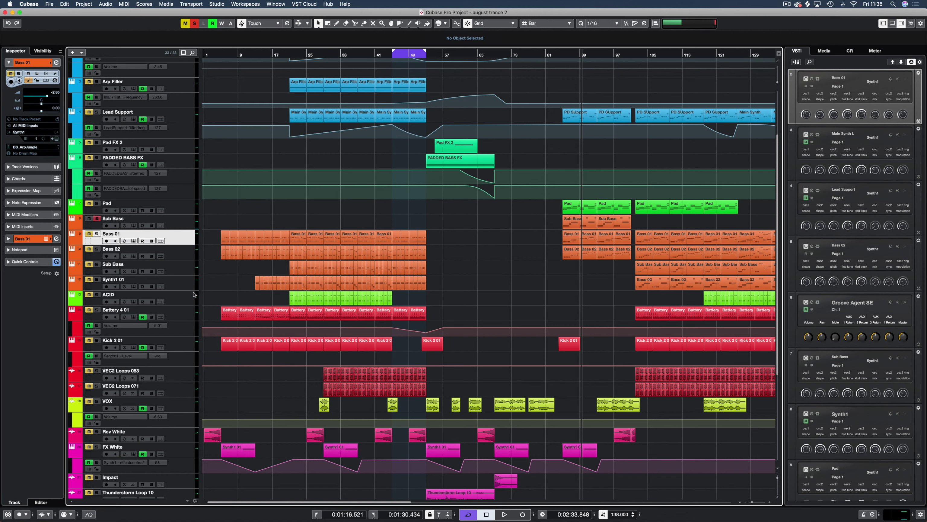
# - Audition the ACID track in solo instead of the upper Sub Bass, looping its first run of clips from bar 21, and unsolo it when stopping playback
pyautogui.click(97, 294)
pyautogui.moveTo(265, 298); pyautogui.dragTo(265, 298)
pyautogui.press('p')
pyautogui.press('KP_1')
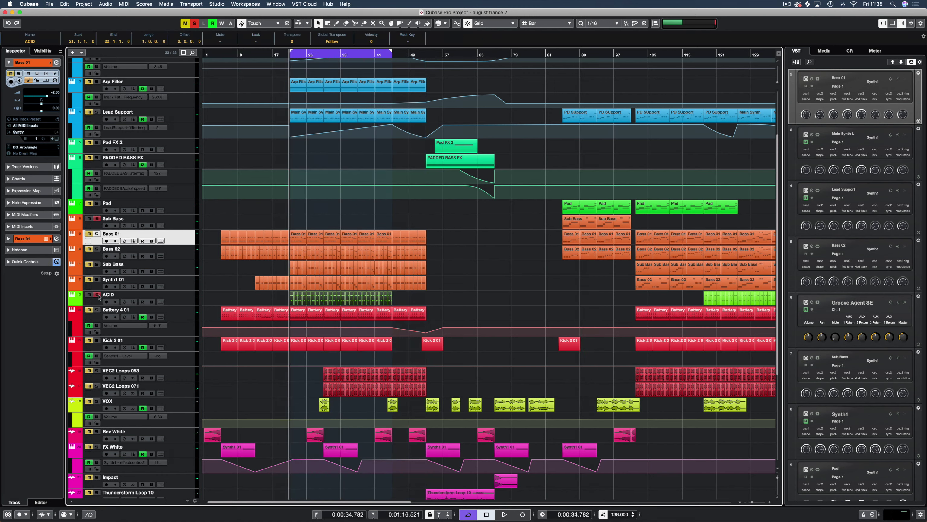
pyautogui.click(97, 219)
pyautogui.press('space')
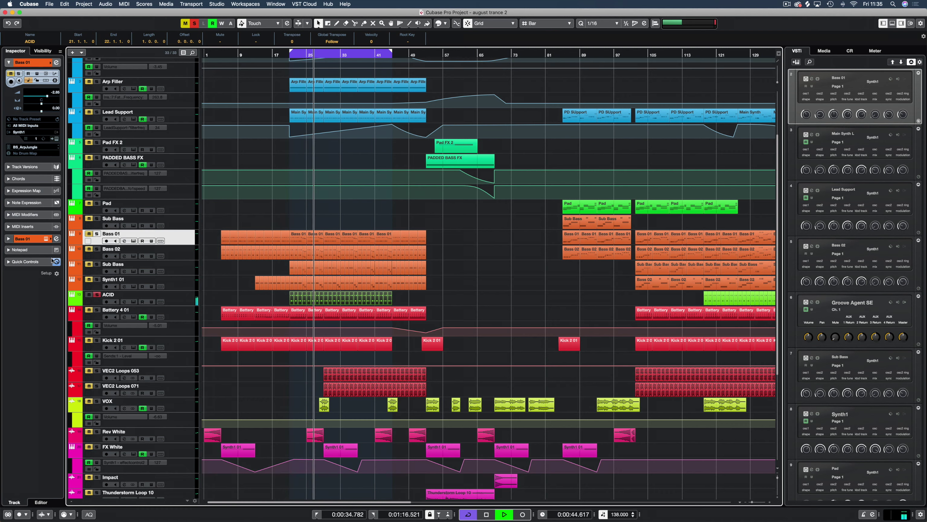
pyautogui.click(97, 294)
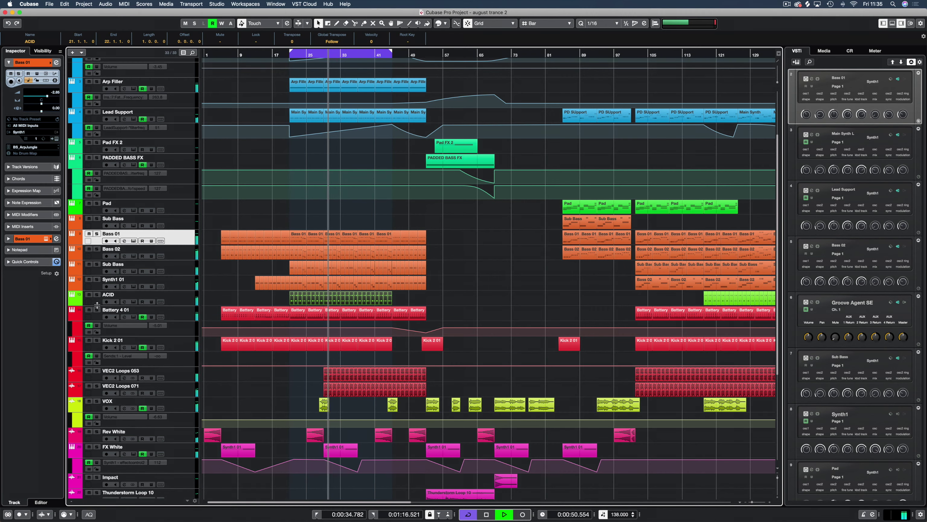
pyautogui.press('space')
# - Solo Battery 4 01, set the loop range to its clip at bar 29, and start playback
pyautogui.scroll(-5, 235, 293)
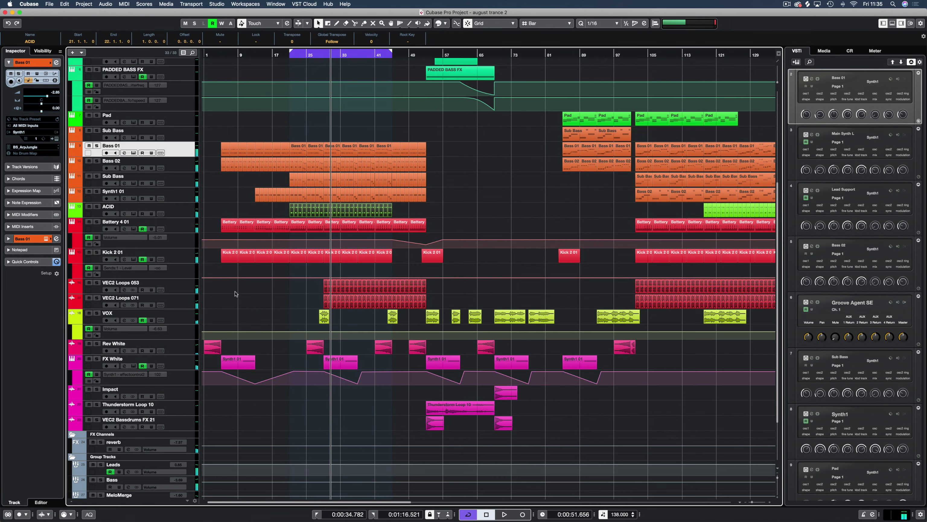
pyautogui.click(96, 222)
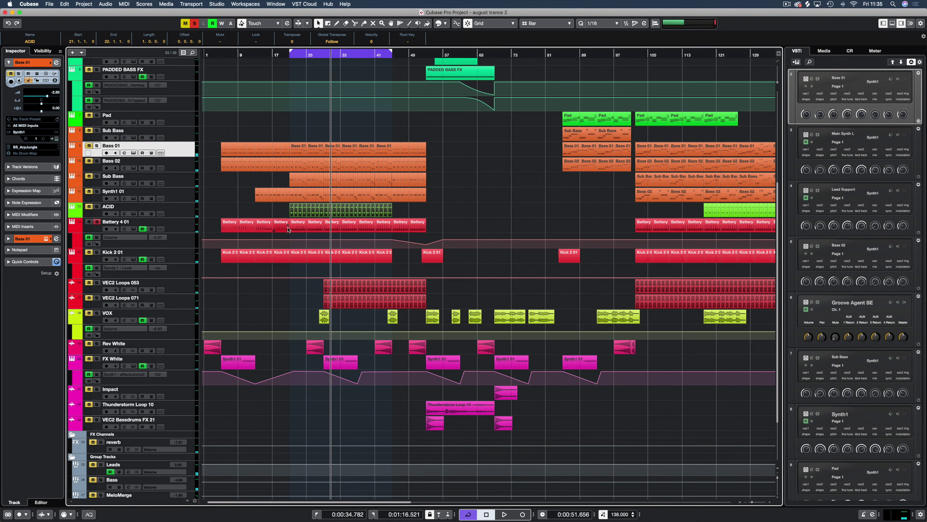
pyautogui.click(333, 226)
pyautogui.press('p')
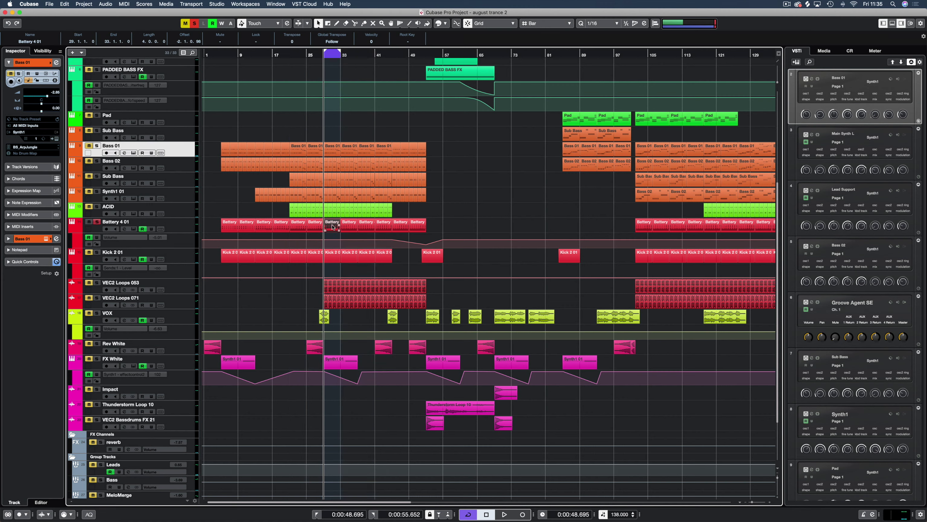
pyautogui.press('space')
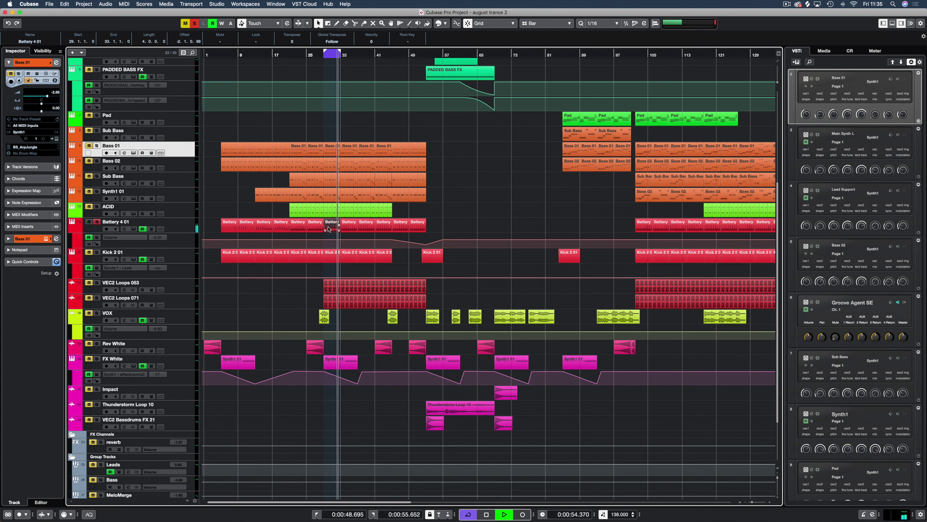
# - Add VEC2 Loops 053, VEC2 Loops 071 and Kick 2 01 to the solo one after another while the loop plays
pyautogui.click(97, 283)
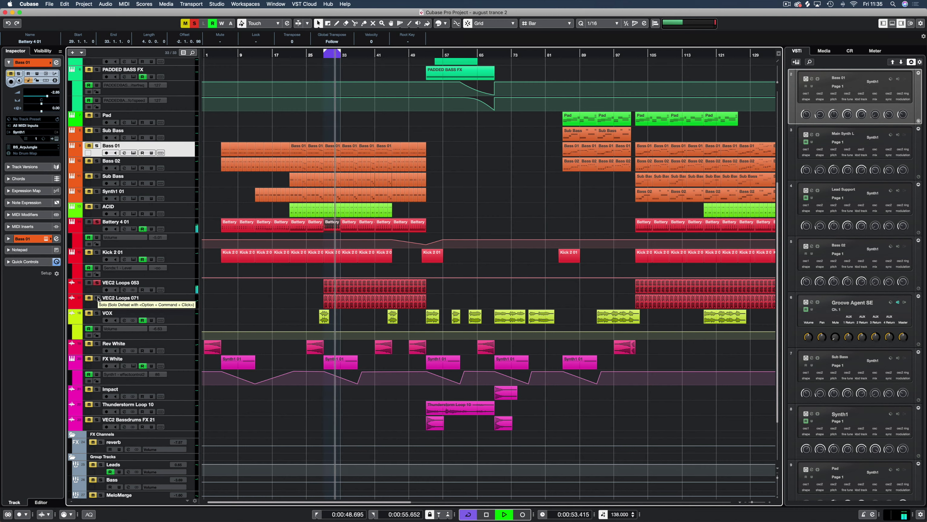
pyautogui.click(97, 298)
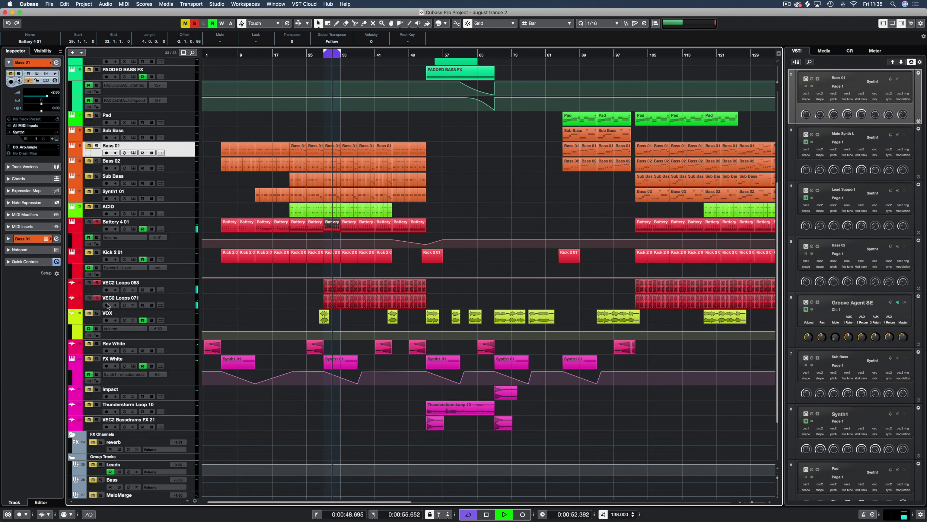
pyautogui.click(97, 252)
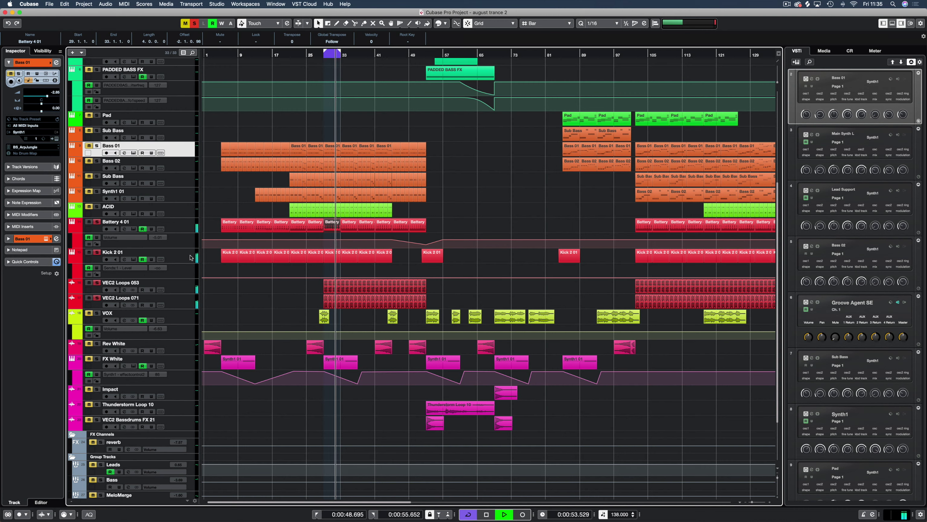
# - Stop playback and unsolo all the drum and percussion loop tracks
pyautogui.click(97, 221)
pyautogui.press('space')
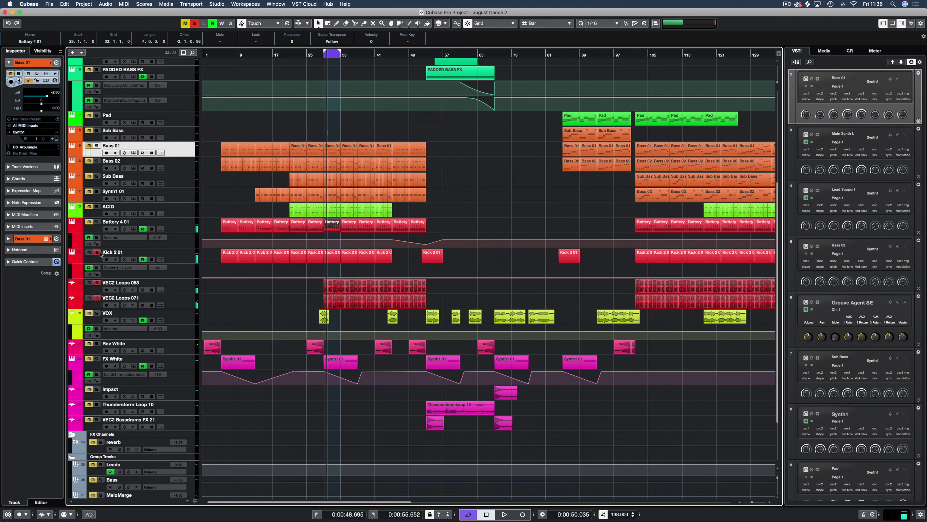
pyautogui.click(97, 282)
pyautogui.click(98, 298)
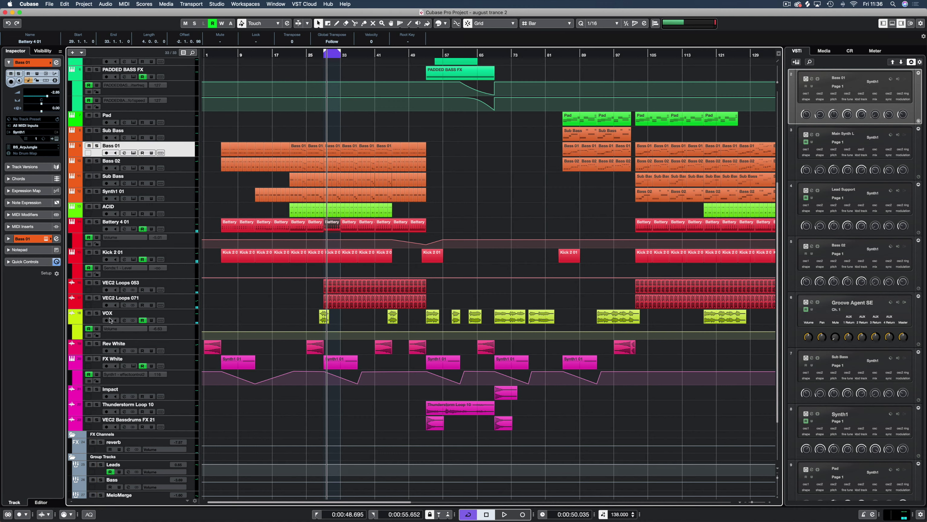
# - Solo the VOX track and audition it from bar 53
pyautogui.click(96, 313)
pyautogui.click(426, 55)
pyautogui.press('space')
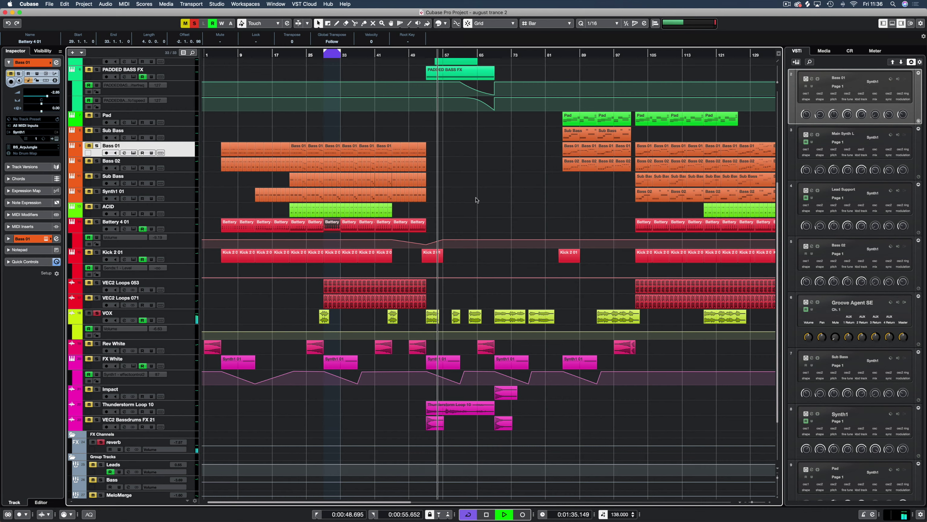
pyautogui.press('space')
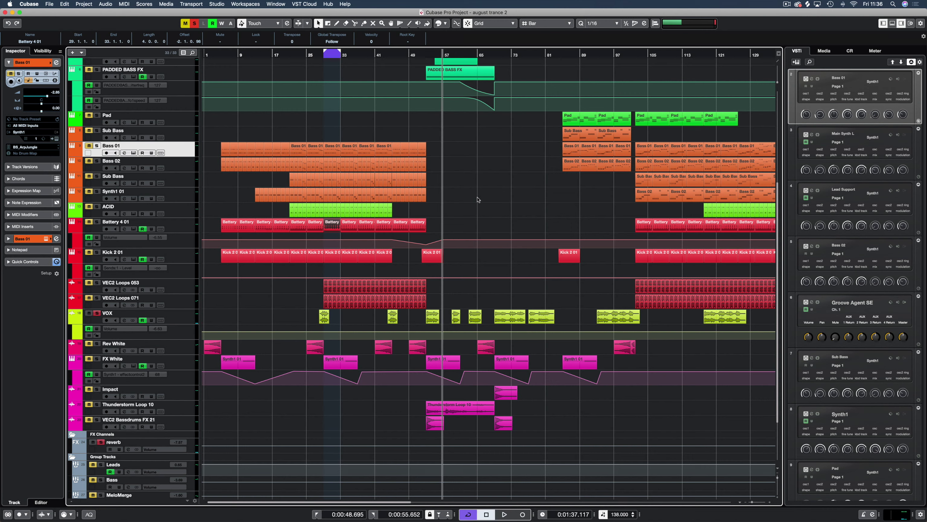
# - Replace the VOX solo with all tracks from Rev White to VEC2 Bassdrums FX 21 and audition them from the start of the project
pyautogui.click(97, 313)
pyautogui.click(97, 344)
pyautogui.click(98, 359)
pyautogui.click(97, 390)
pyautogui.moveTo(234, 54); pyautogui.dragTo(185, 54)
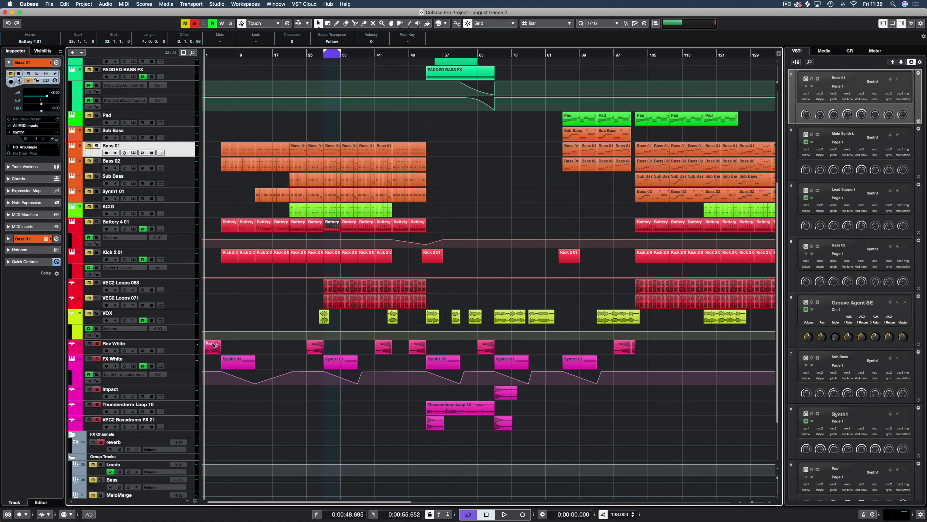
pyautogui.press('space')
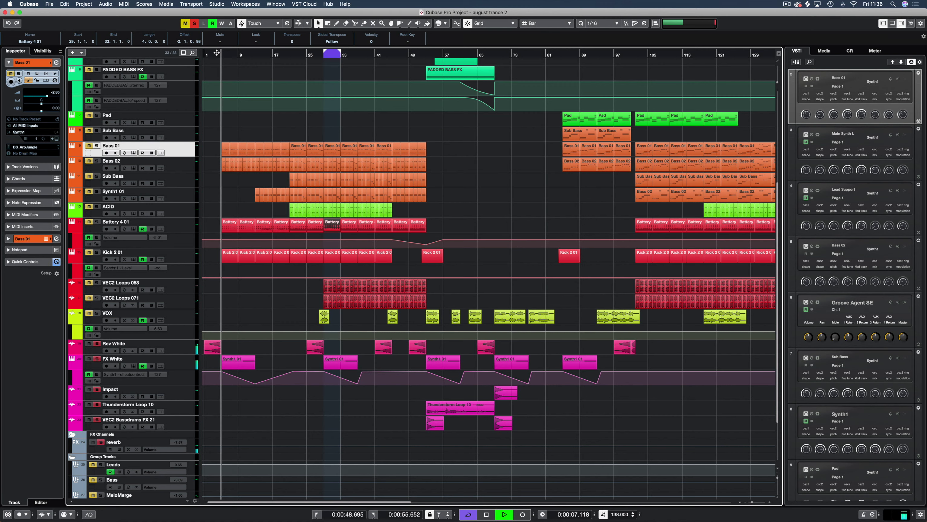
pyautogui.click(242, 363)
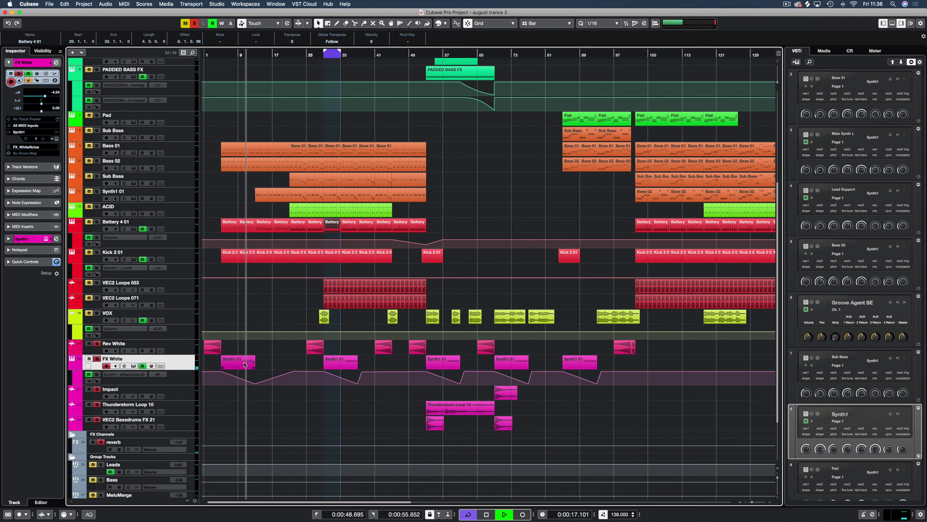
pyautogui.press('space')
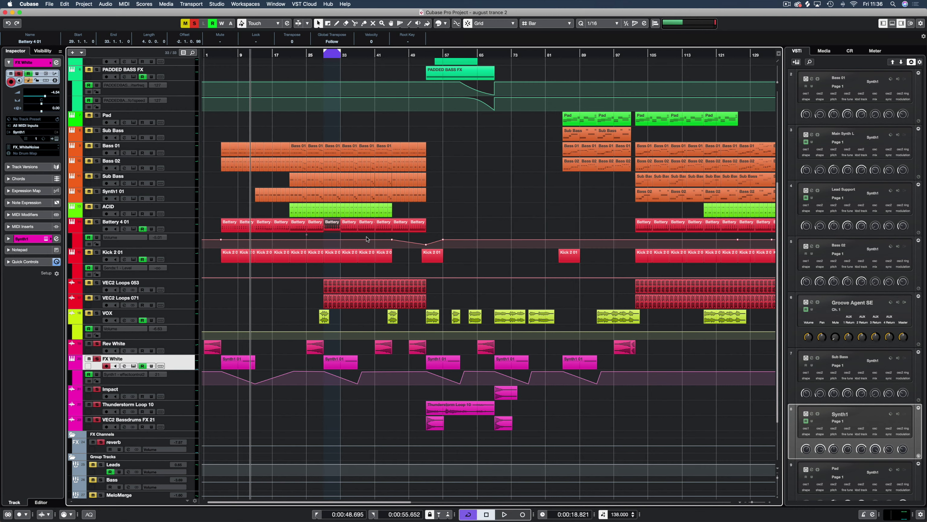
# - Audition the soloed FX tracks from bar 53, and skip ahead to just before the Impact clip
pyautogui.click(425, 61)
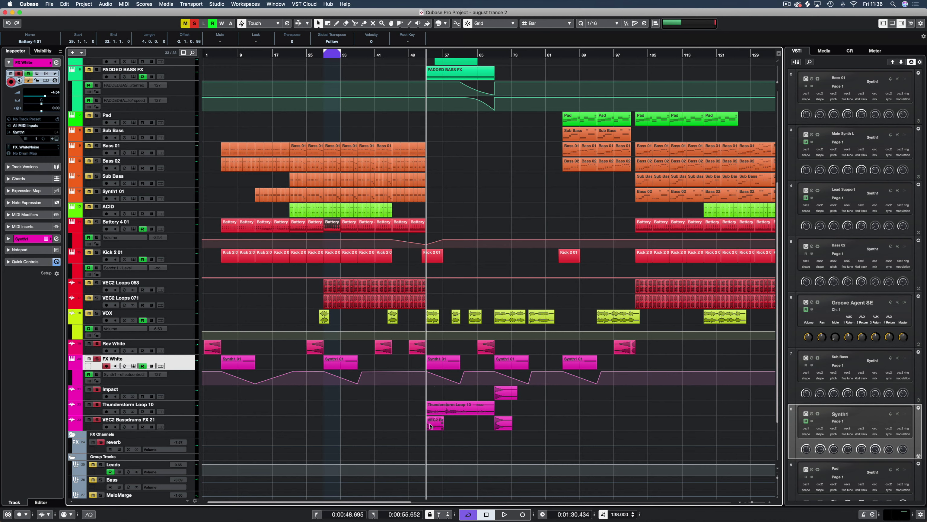
pyautogui.press('space')
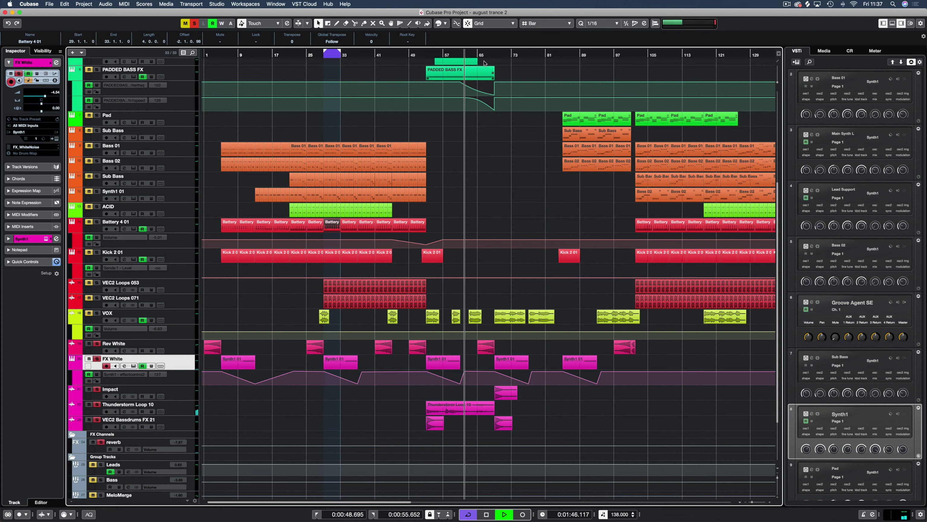
pyautogui.click(485, 56)
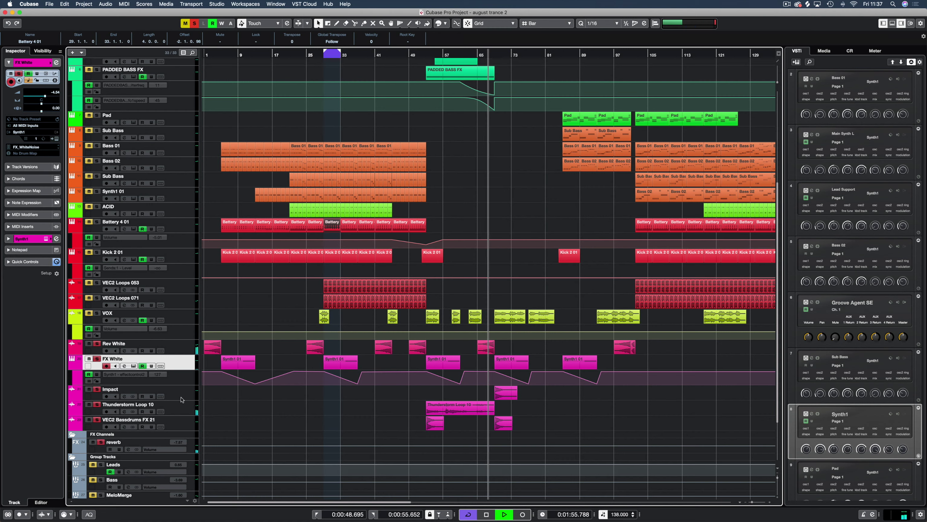
pyautogui.click(509, 396)
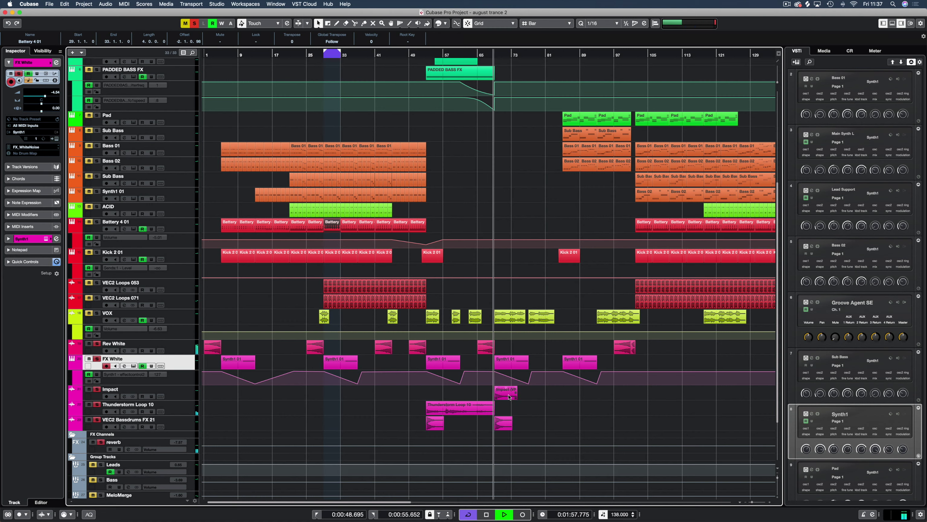
# - Audition Impact alone and together with VEC2 Bassdrums FX 21 from bar 69, and clear all solos when stopping playback
pyautogui.click(97, 404)
pyautogui.click(98, 420)
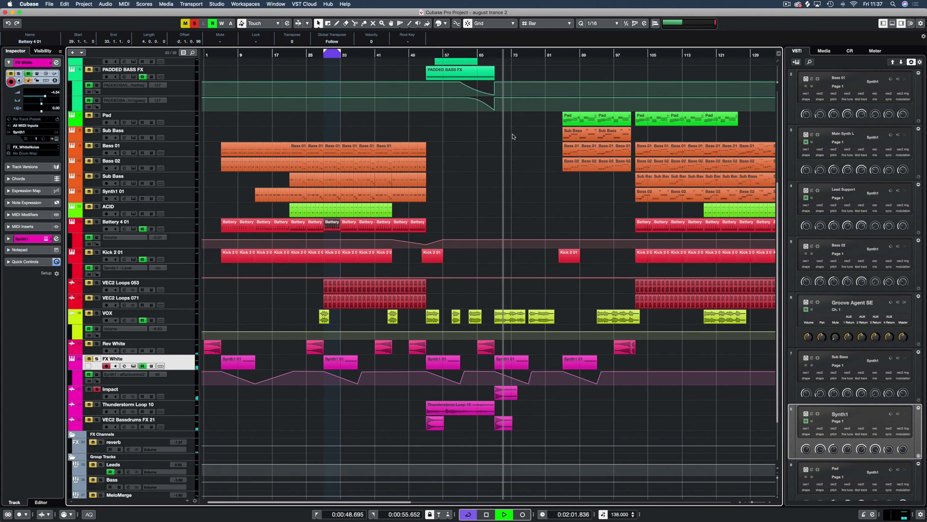
pyautogui.click(494, 55)
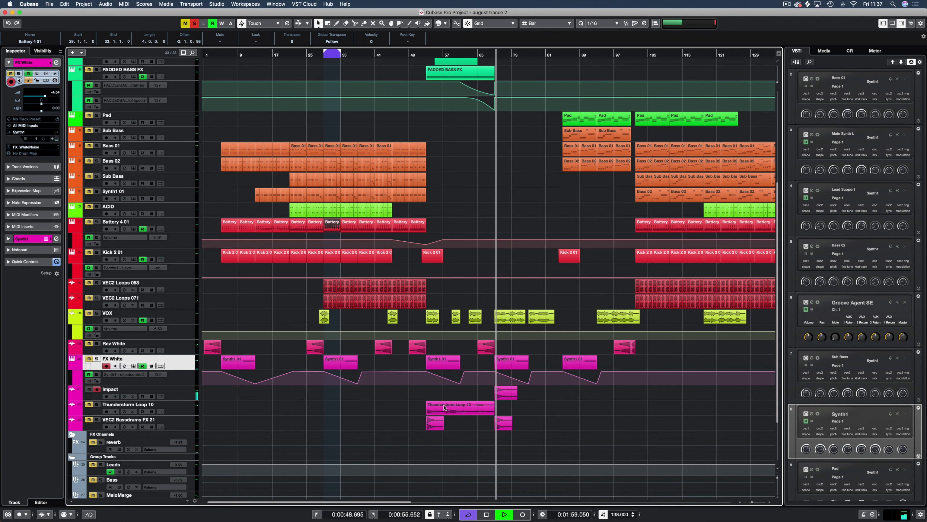
pyautogui.click(97, 419)
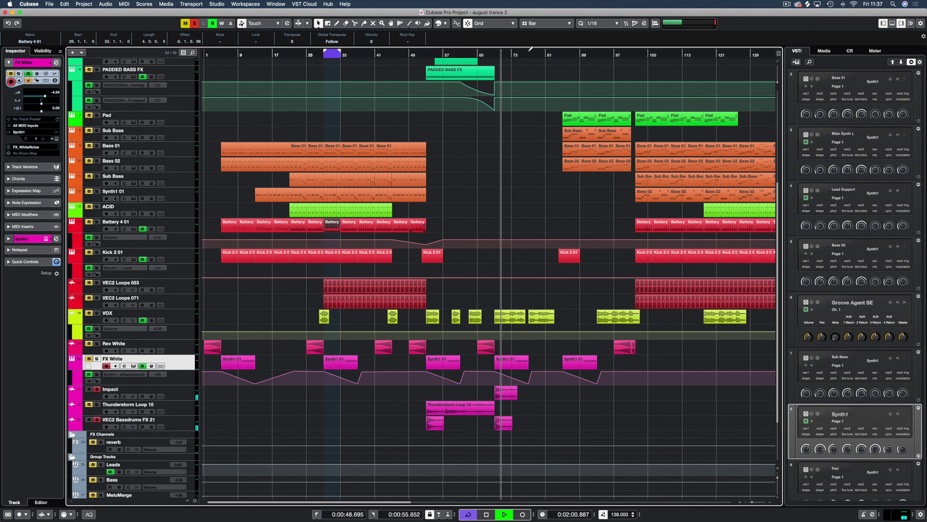
pyautogui.click(493, 54)
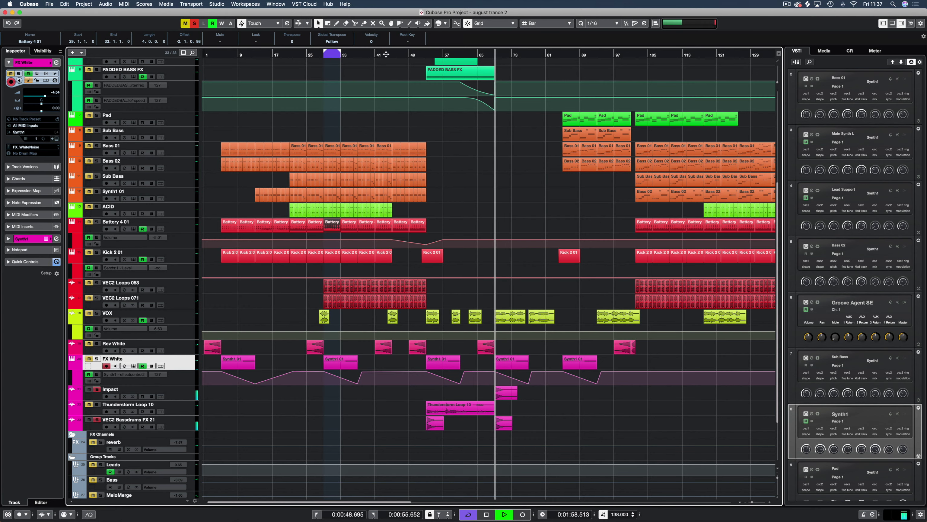
pyautogui.click(194, 23)
pyautogui.press('space')
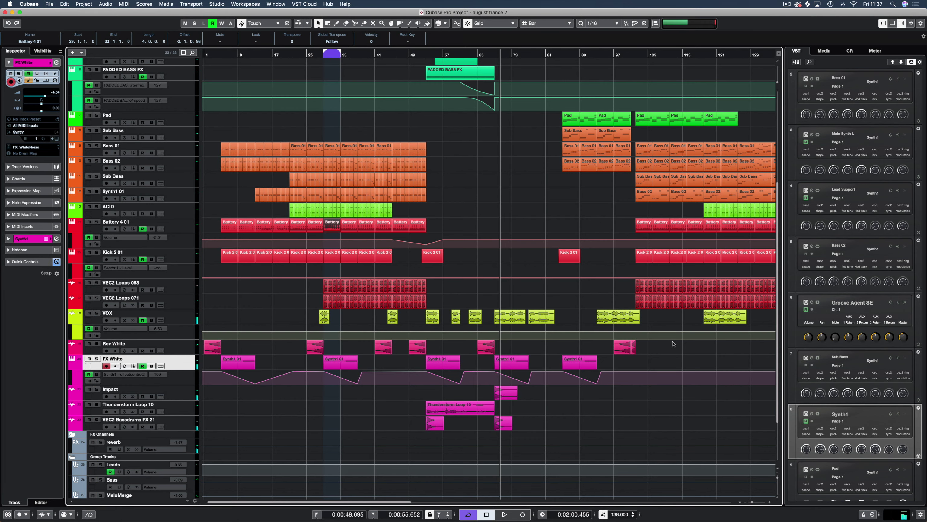
# - Examine the arrangement from the main synth tracks down to the FX channels and group tracks
pyautogui.hscroll(5, 673, 343)
pyautogui.scroll(5, 659, 313)
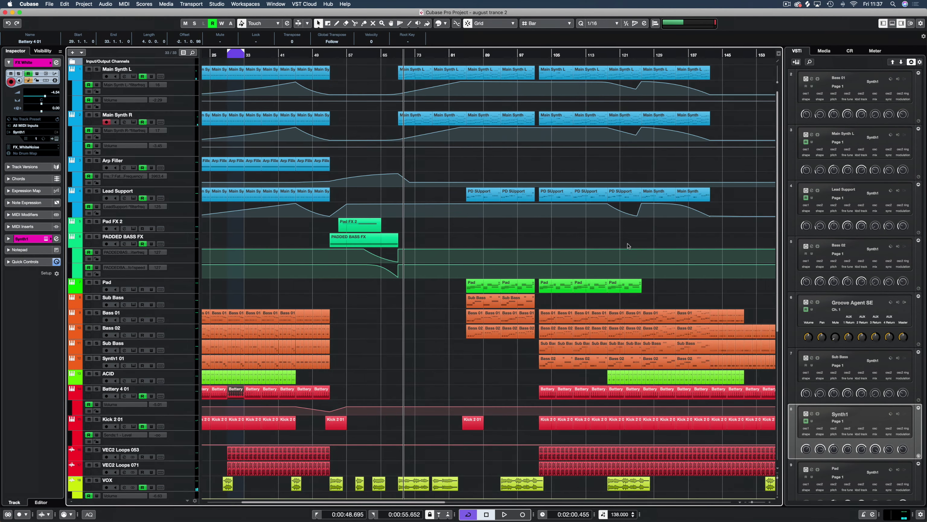
pyautogui.hscroll(-5, 627, 245)
pyautogui.scroll(-5, 530, 236)
pyautogui.press('h')
pyautogui.press('h')
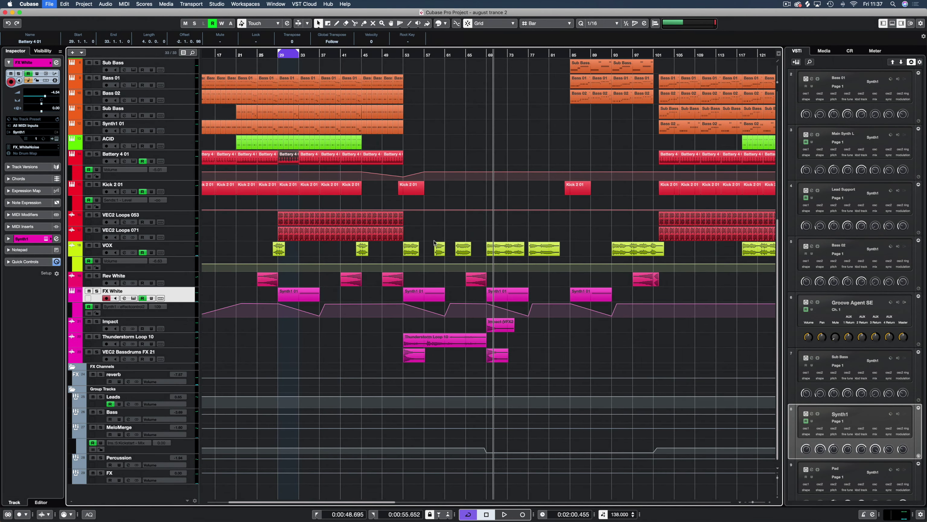
pyautogui.scroll(5, 441, 229)
pyautogui.hscroll(-5, 442, 230)
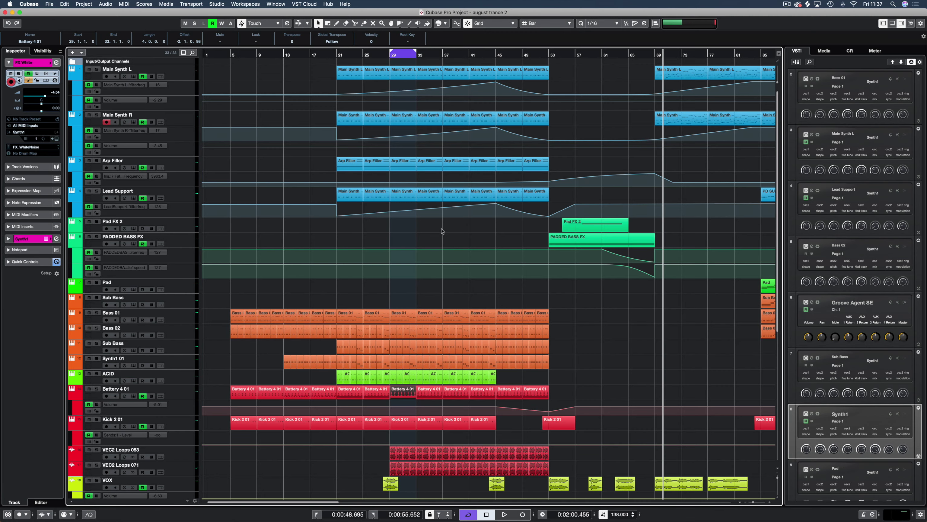
# - Review the whole song's arrangement at overview scale and the section around the breakdown in closer detail
pyautogui.press('g')
pyautogui.press('g')
pyautogui.press('g')
pyautogui.press('g')
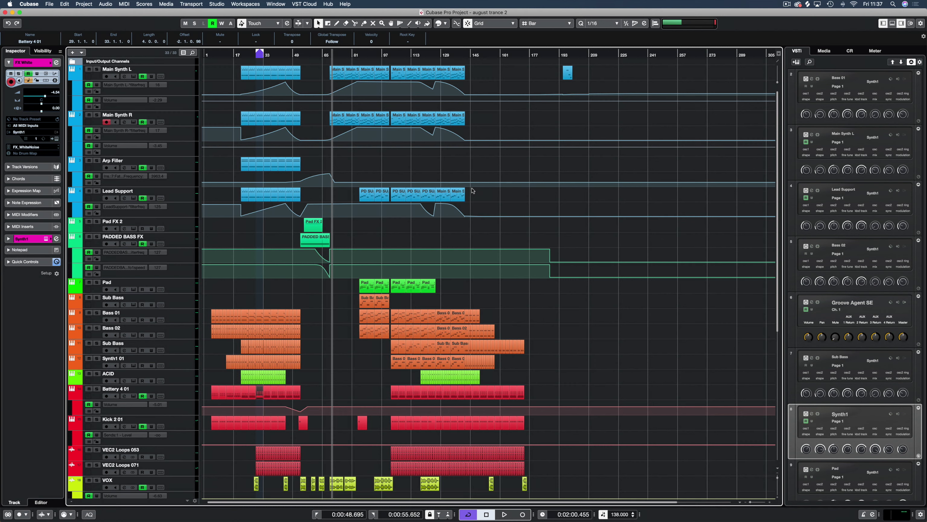
pyautogui.press('h')
pyautogui.press('h')
pyautogui.press('h')
pyautogui.press('h')
pyautogui.press('h')
pyautogui.press('h')
pyautogui.press('h')
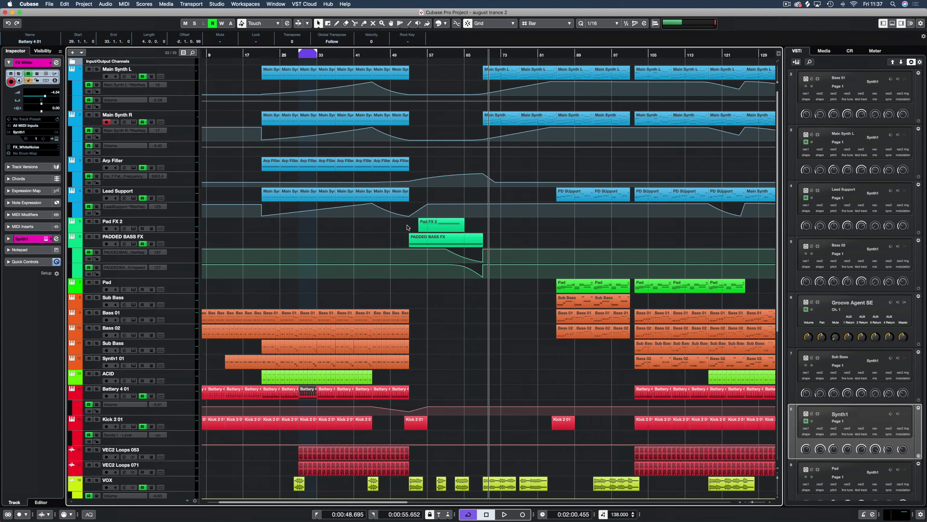